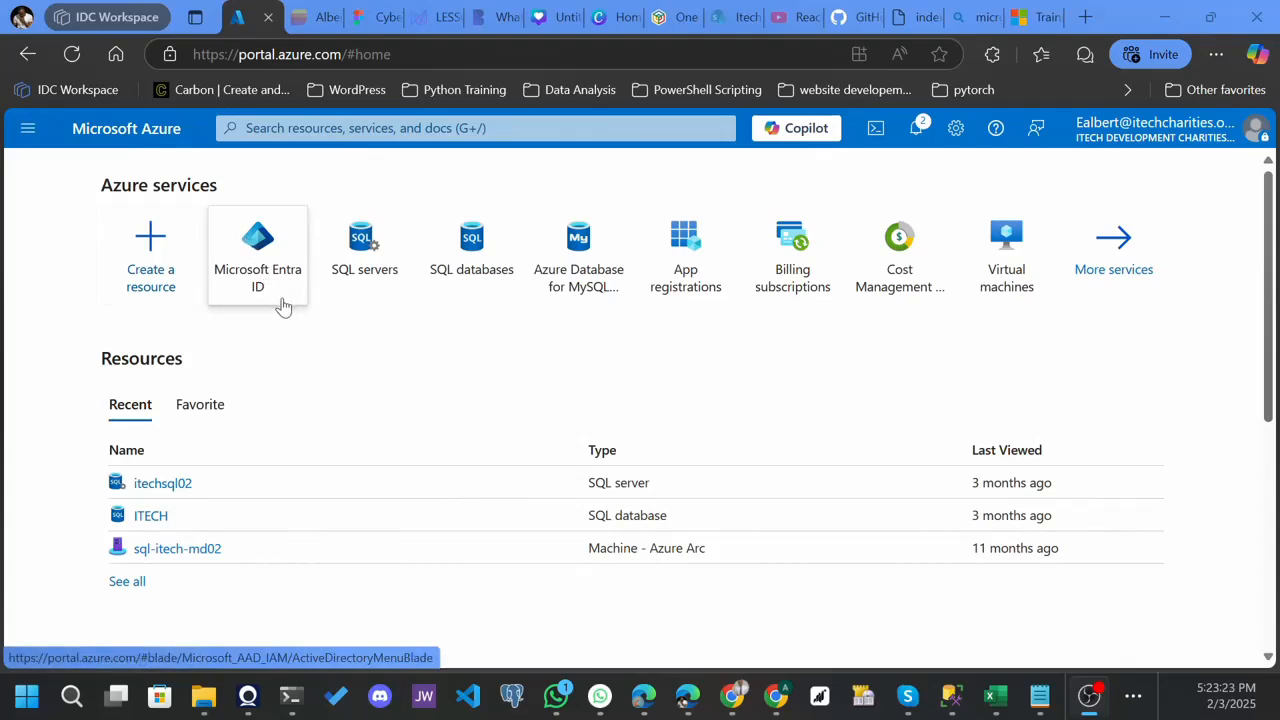
# - Search the portal for "microsoft entra" and open the Microsoft Entra ID service
pyautogui.moveTo(257, 286)
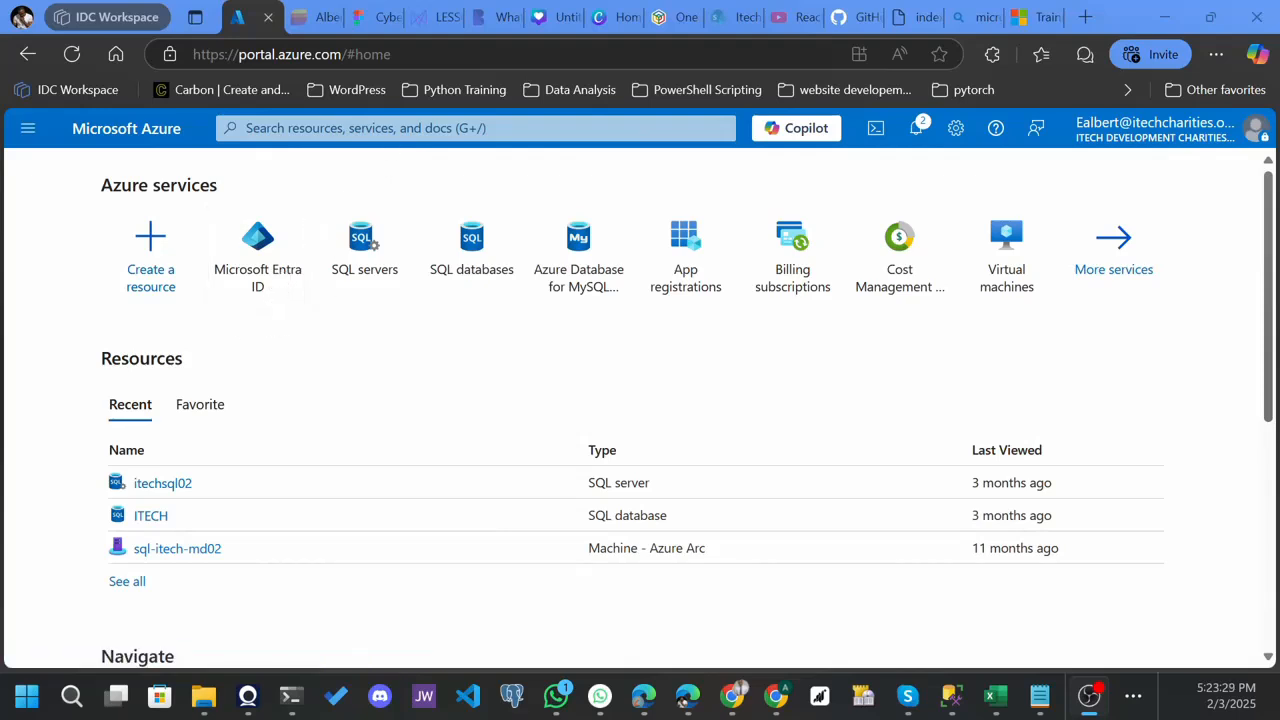
pyautogui.click(400, 128)
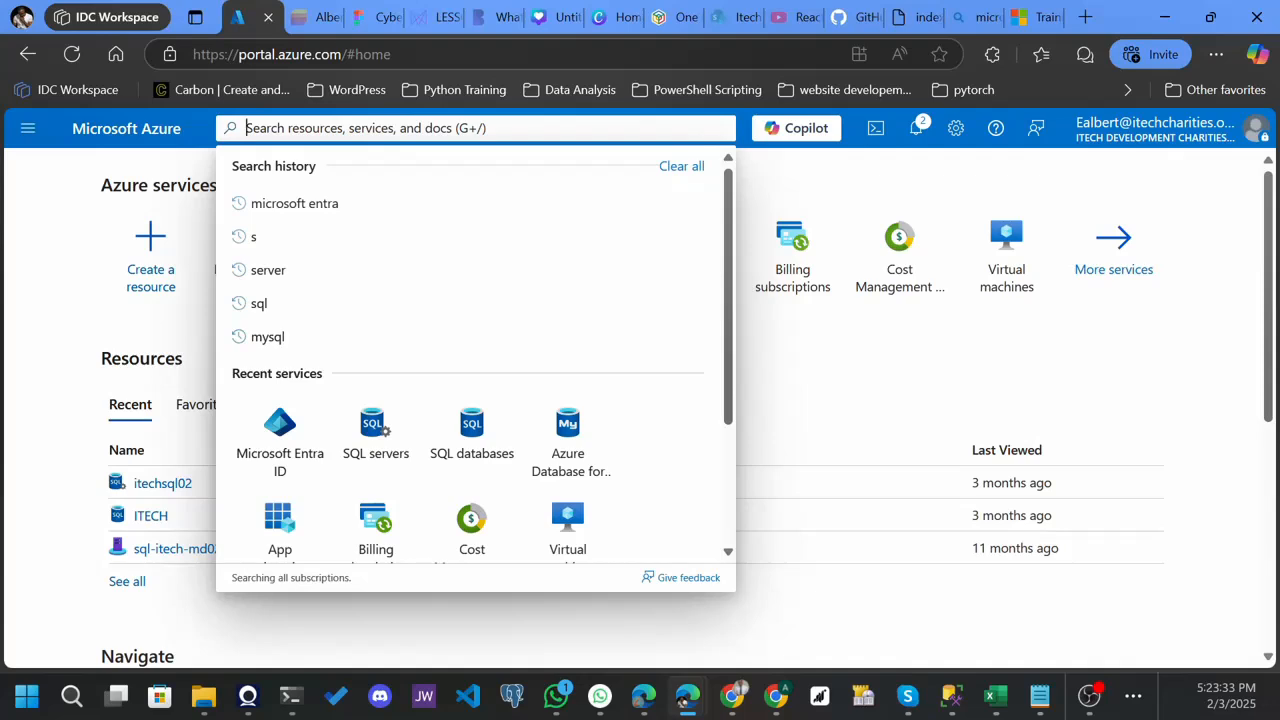
pyautogui.write('microsof')
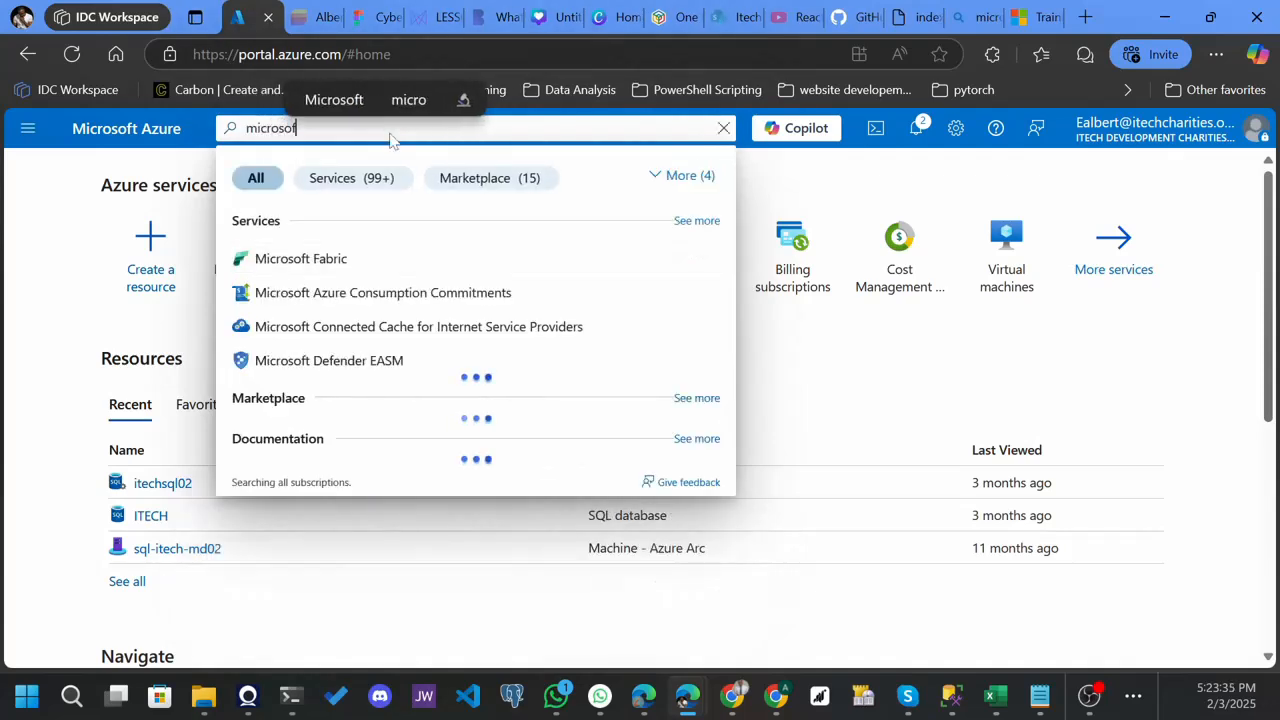
pyautogui.write('t ')
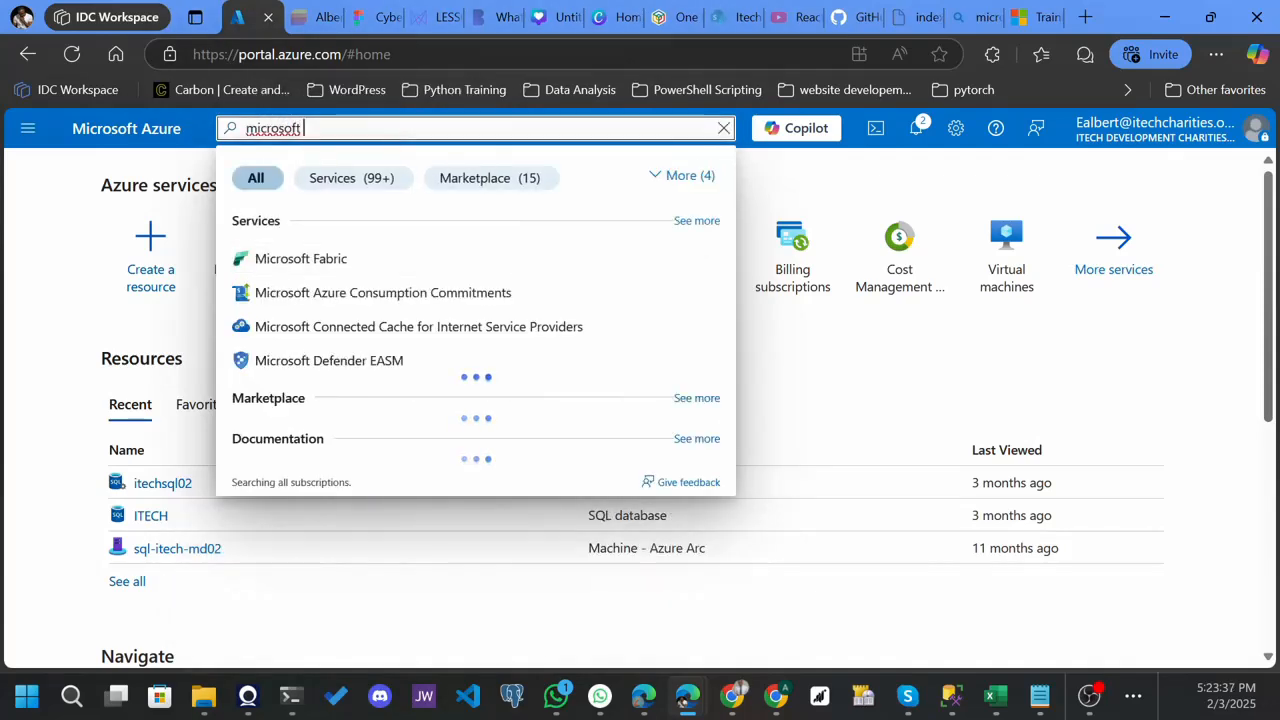
pyautogui.write('entra')
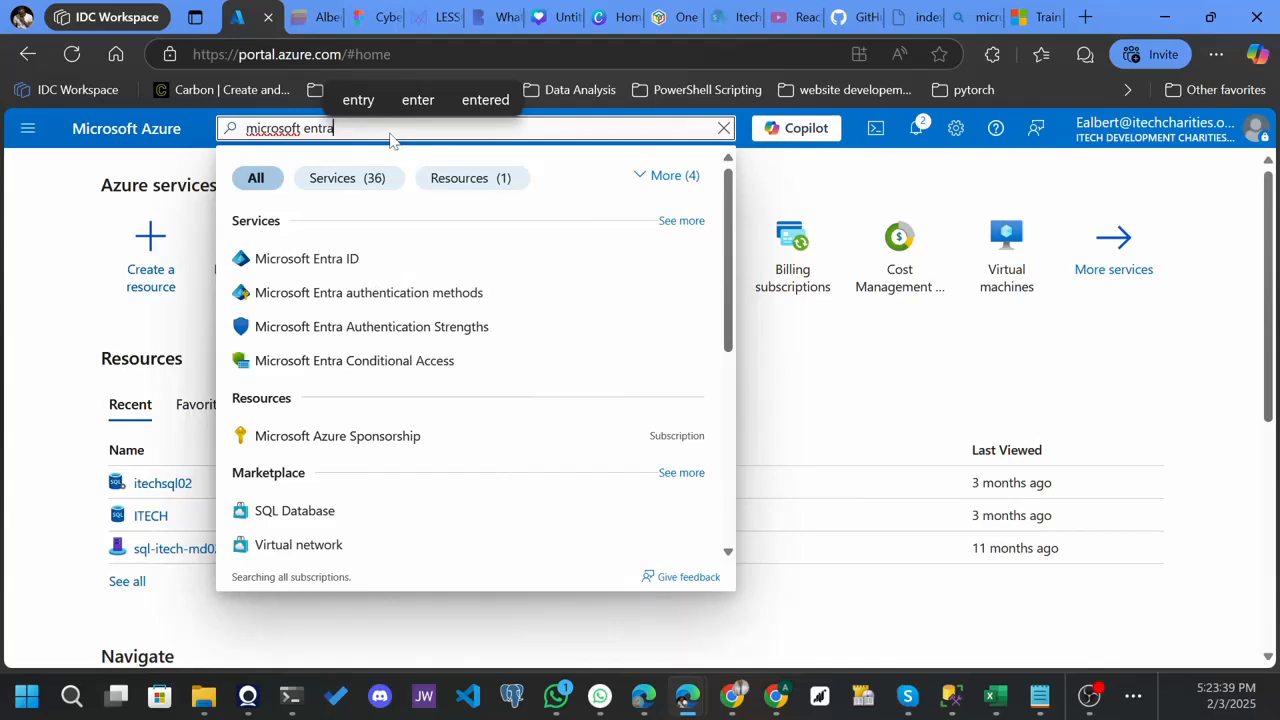
pyautogui.click(313, 262)
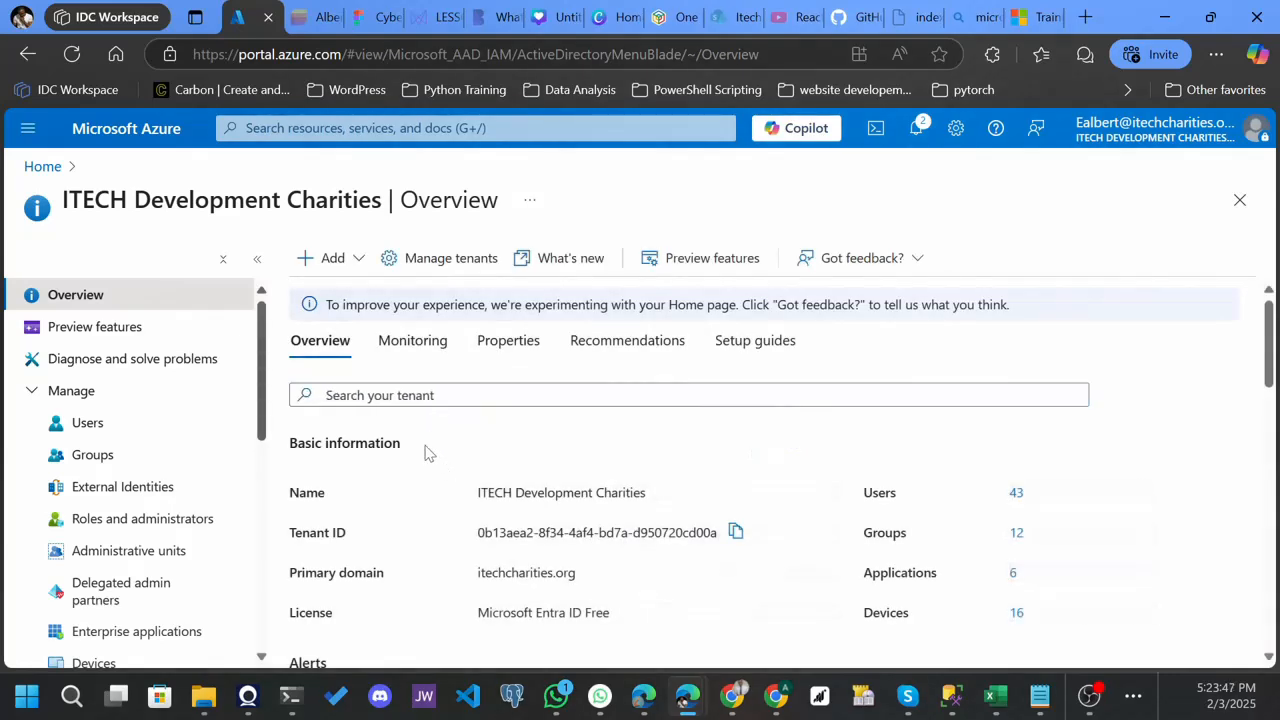
# - Start creating a new internal user in the ITECH Development Charities tenant
pyautogui.click(352, 262)
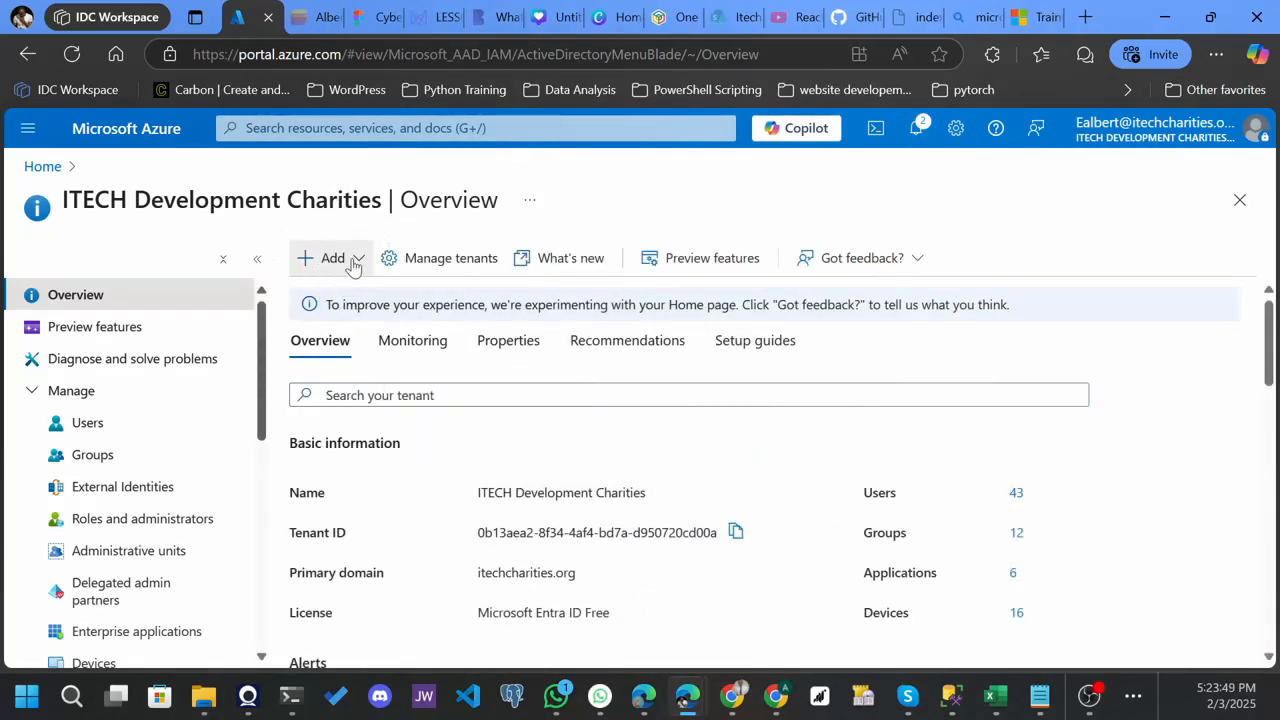
pyautogui.click(352, 263)
pyautogui.moveTo(351, 303)
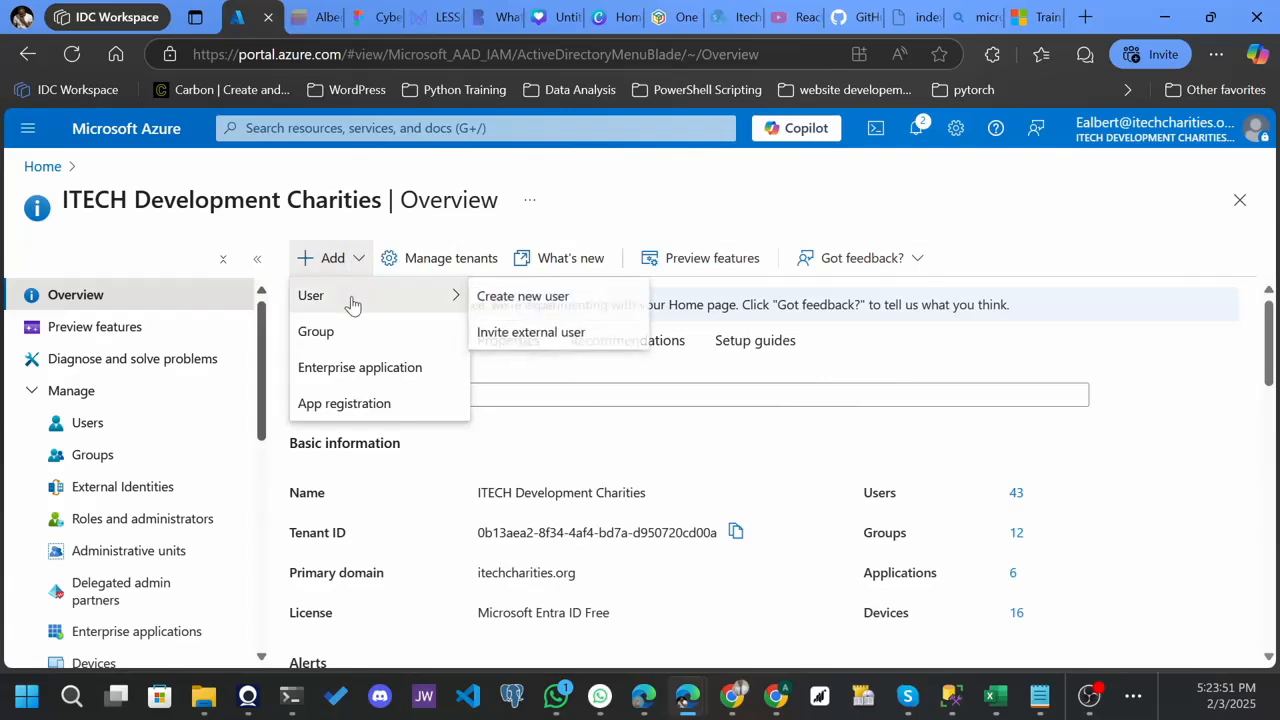
pyautogui.click(563, 297)
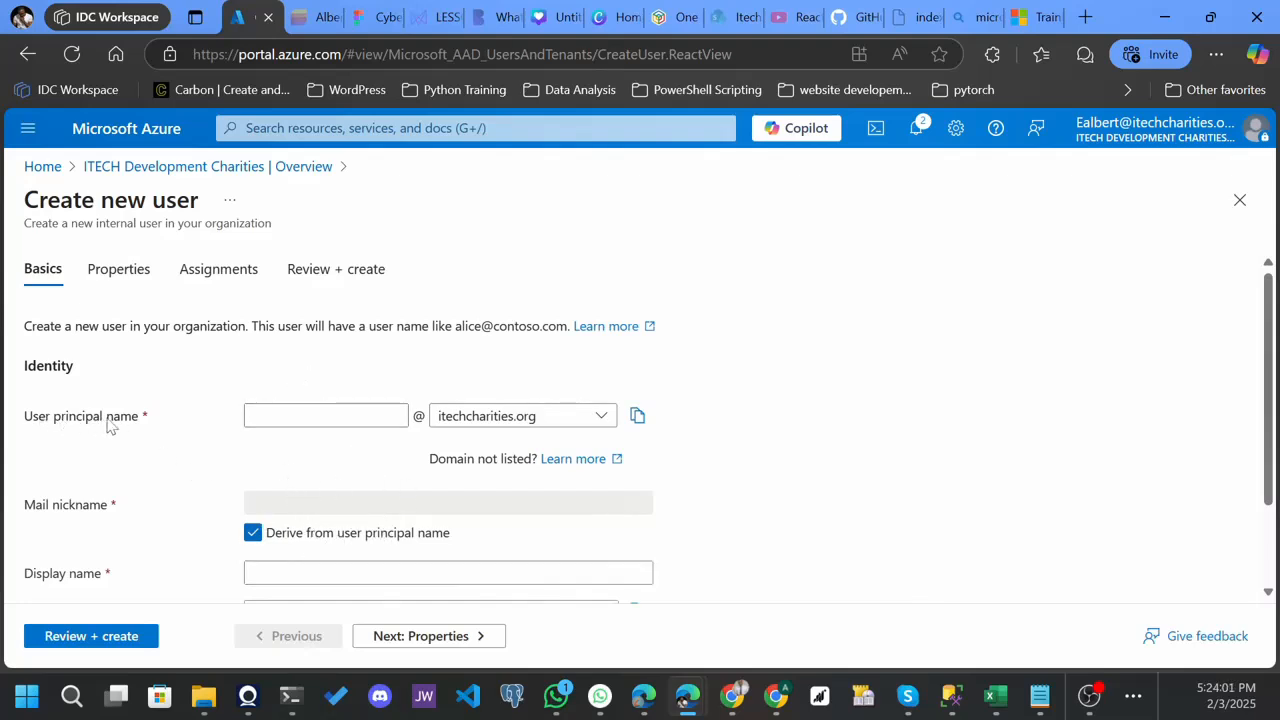
# - Enter the new user's principal name under the itechcharities.org domain and fill in the display name
pyautogui.click(254, 416)
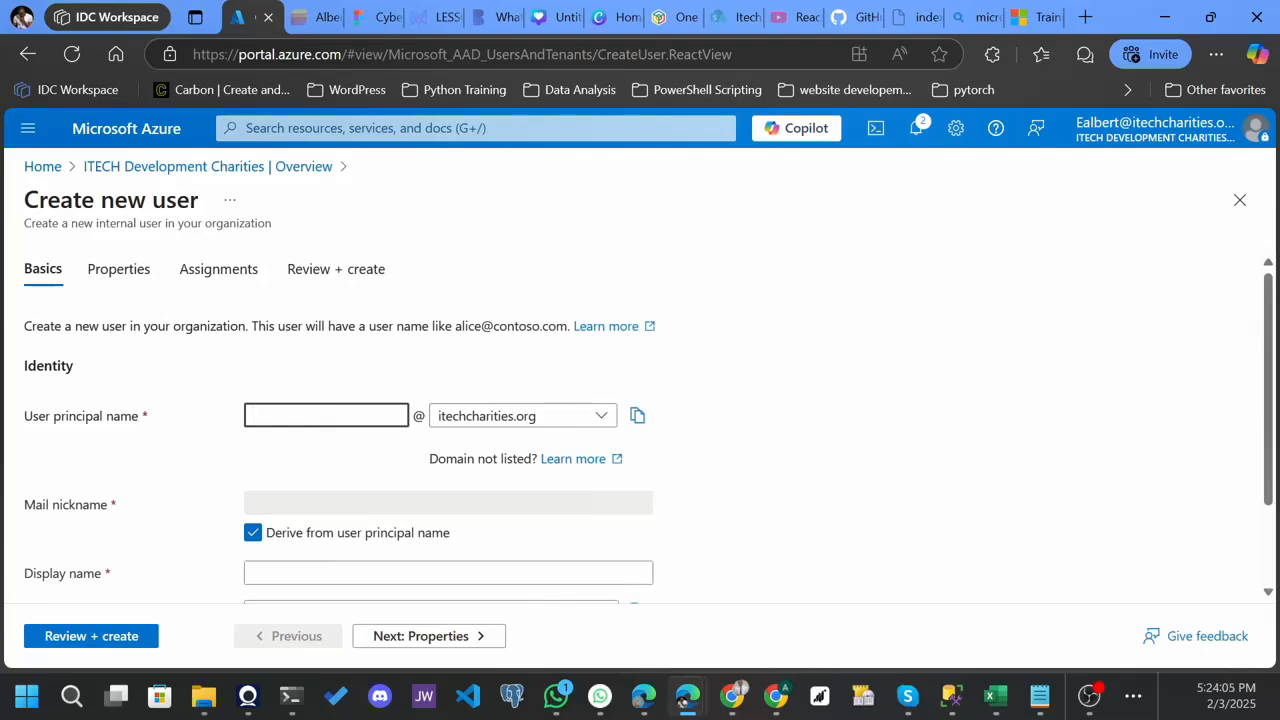
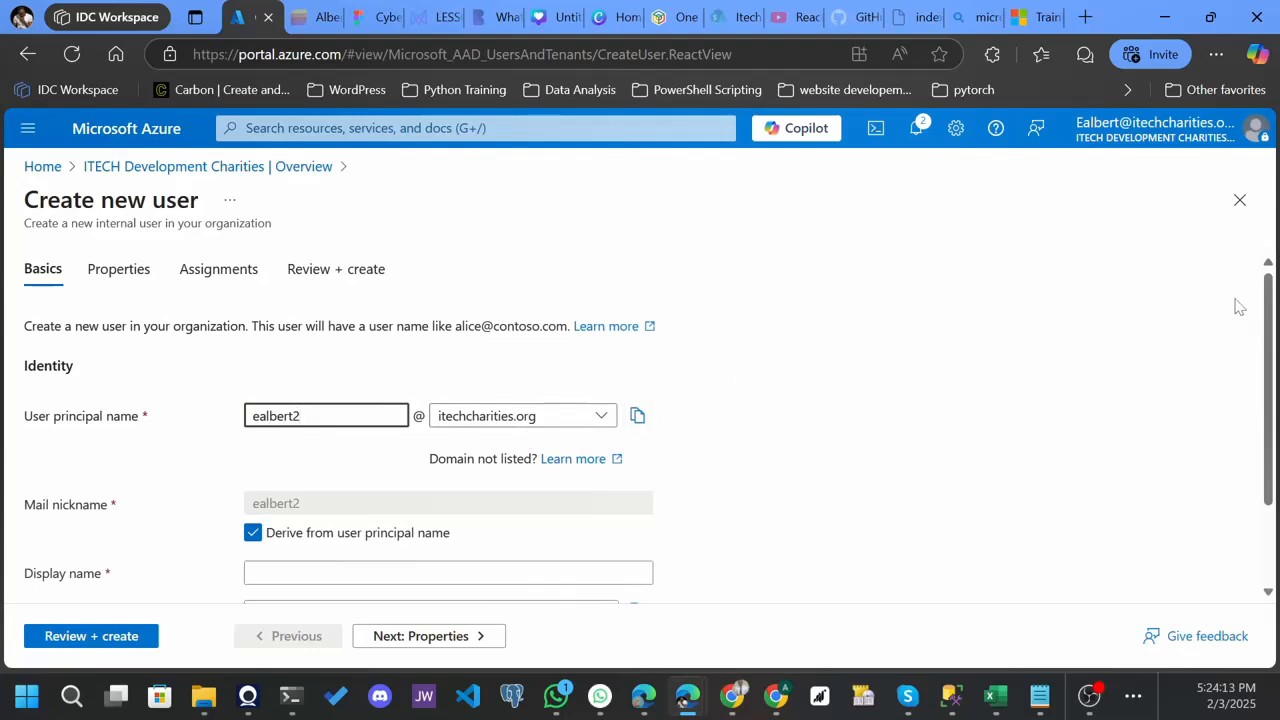
pyautogui.moveTo(1268, 304); pyautogui.dragTo(1276, 440)
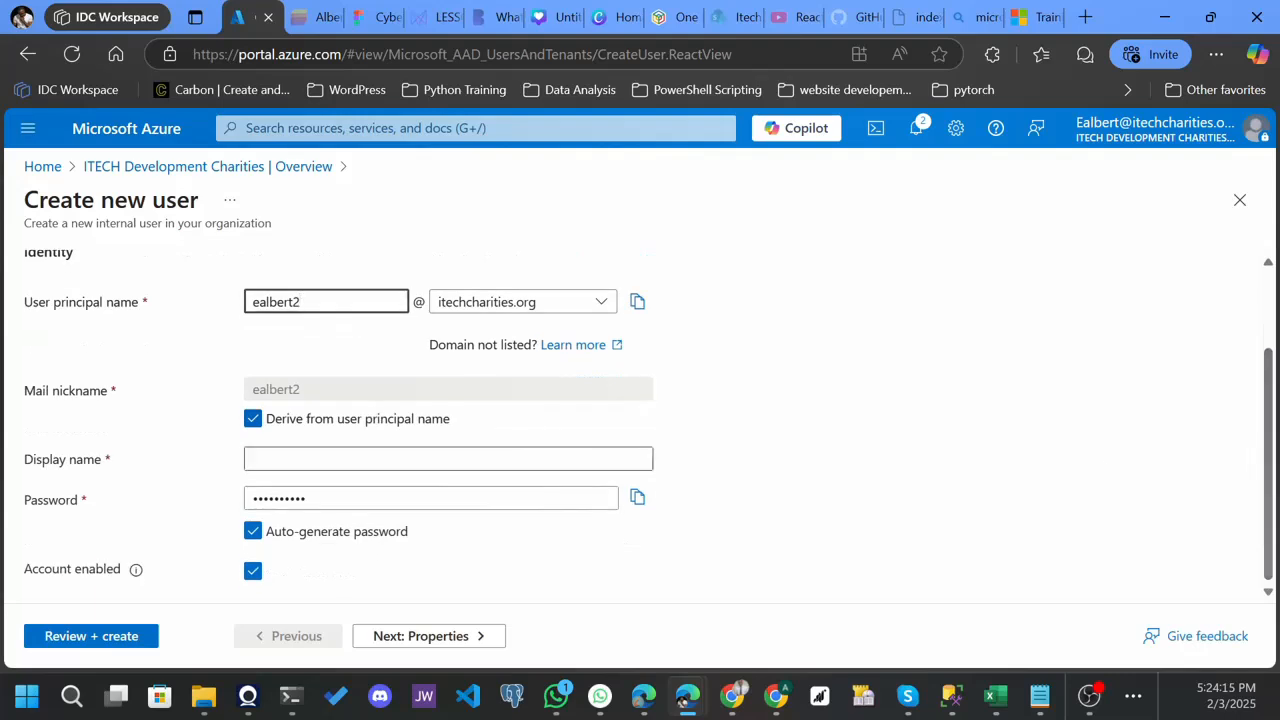
pyautogui.click(448, 459)
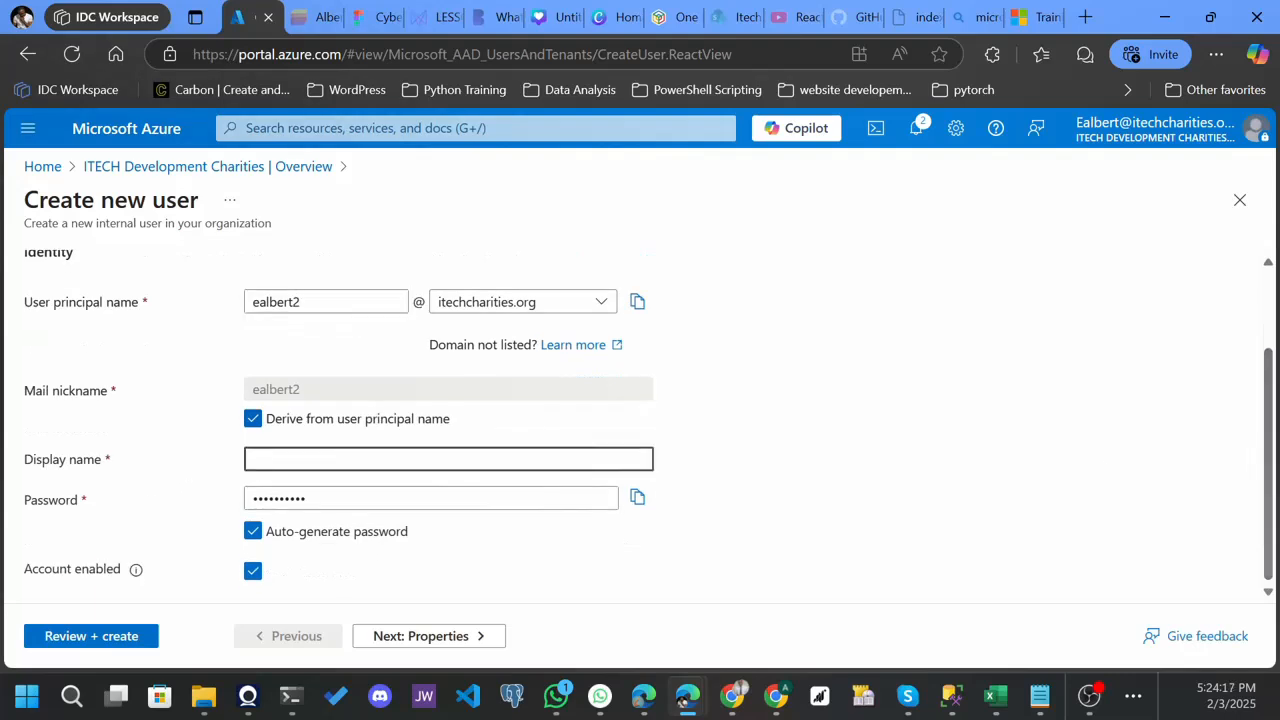
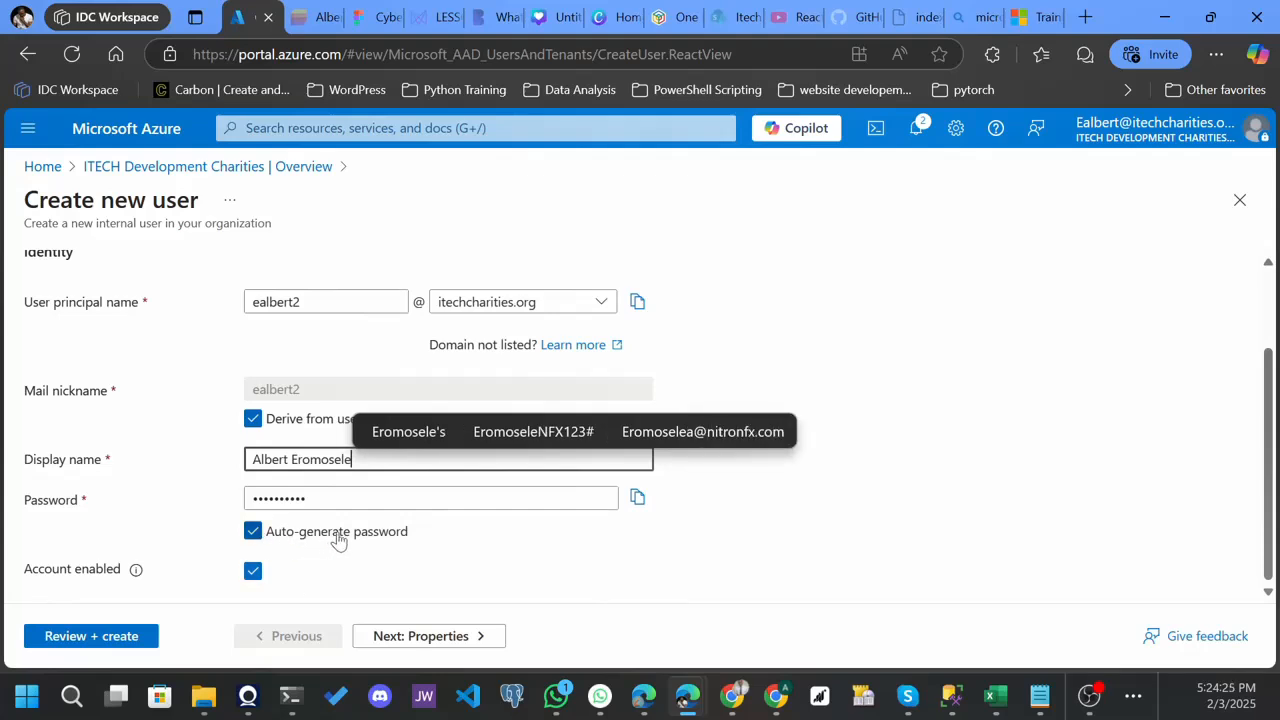
# - Keep the auto-generated password enabled for the new user and proceed to the user's properties
pyautogui.click(251, 535)
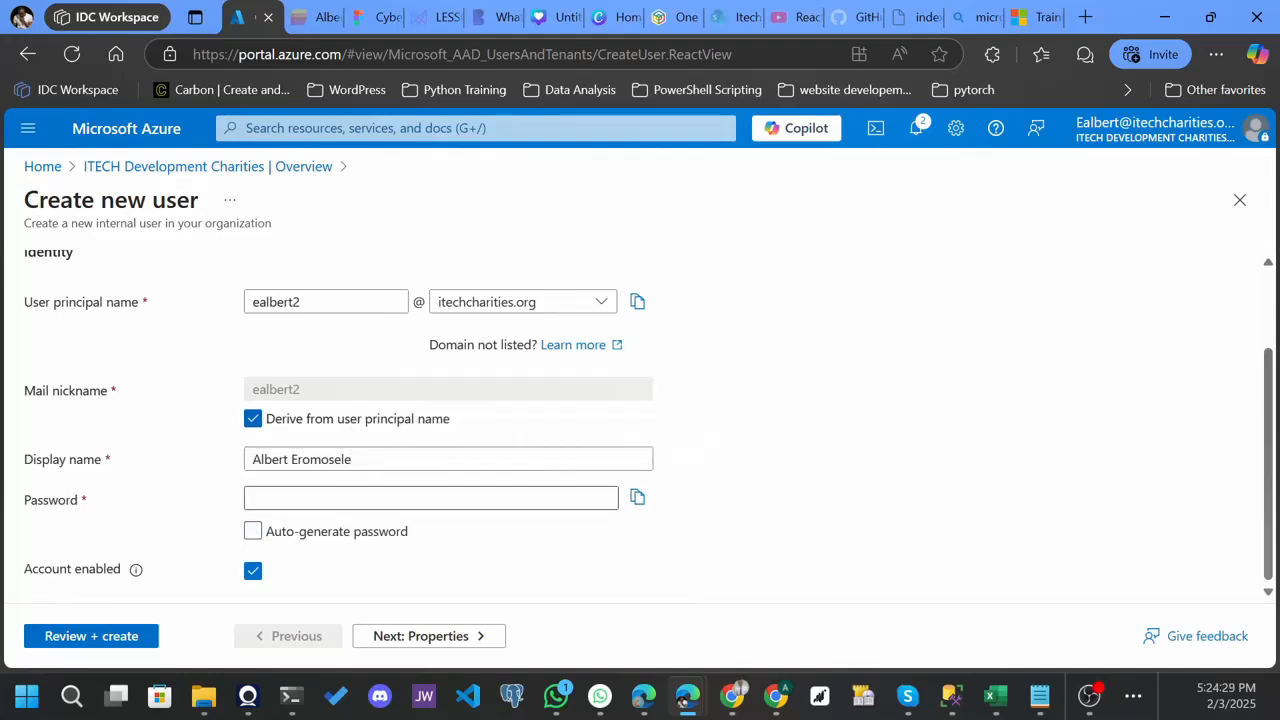
pyautogui.click(256, 536)
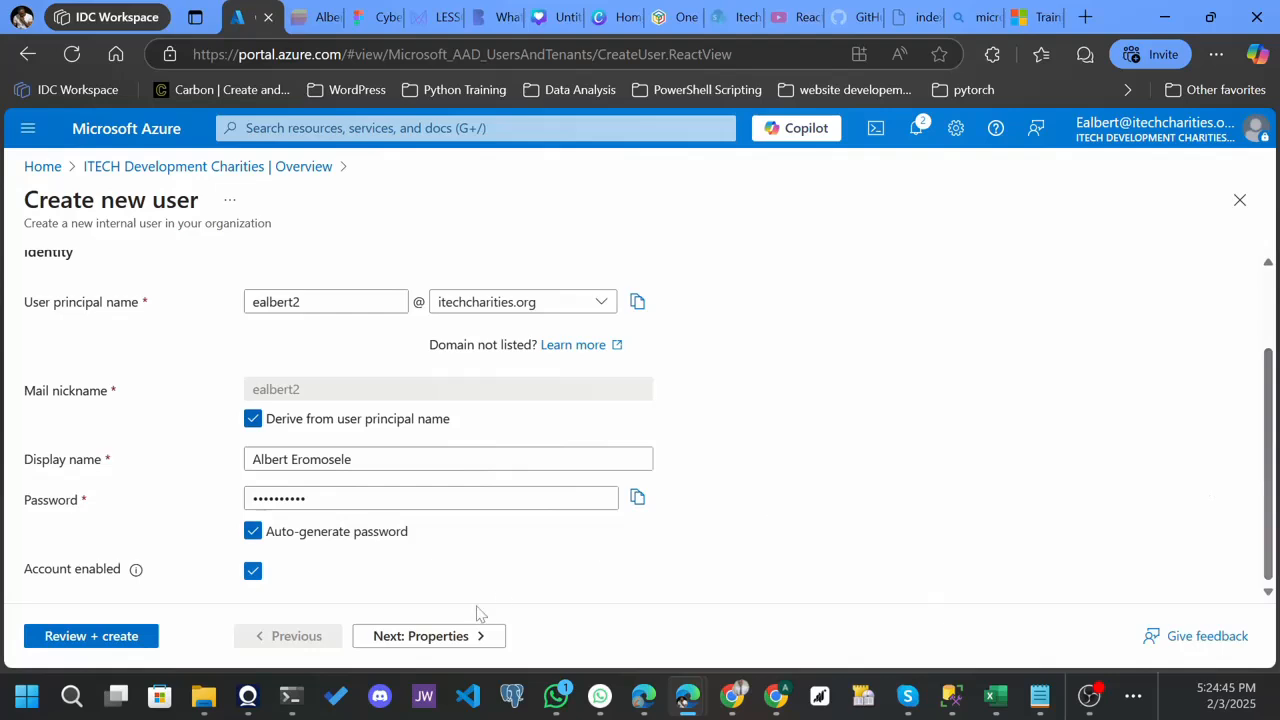
pyautogui.click(404, 643)
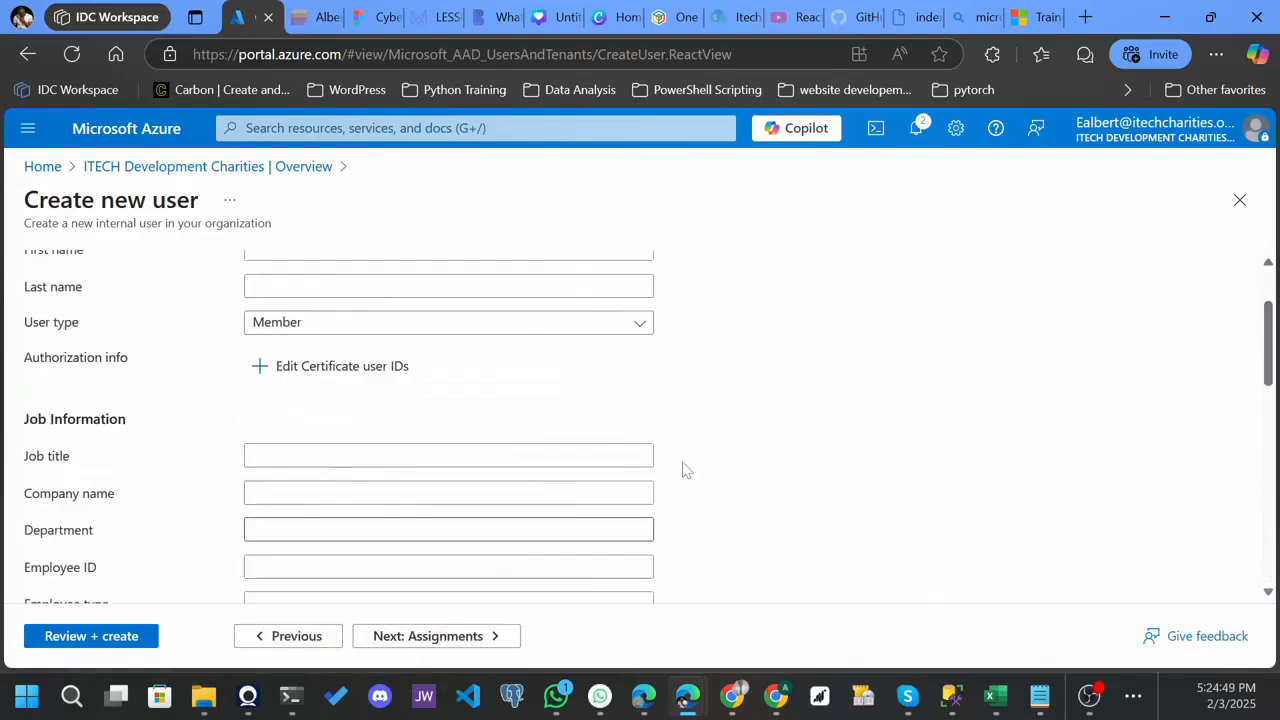
pyautogui.click(256, 646)
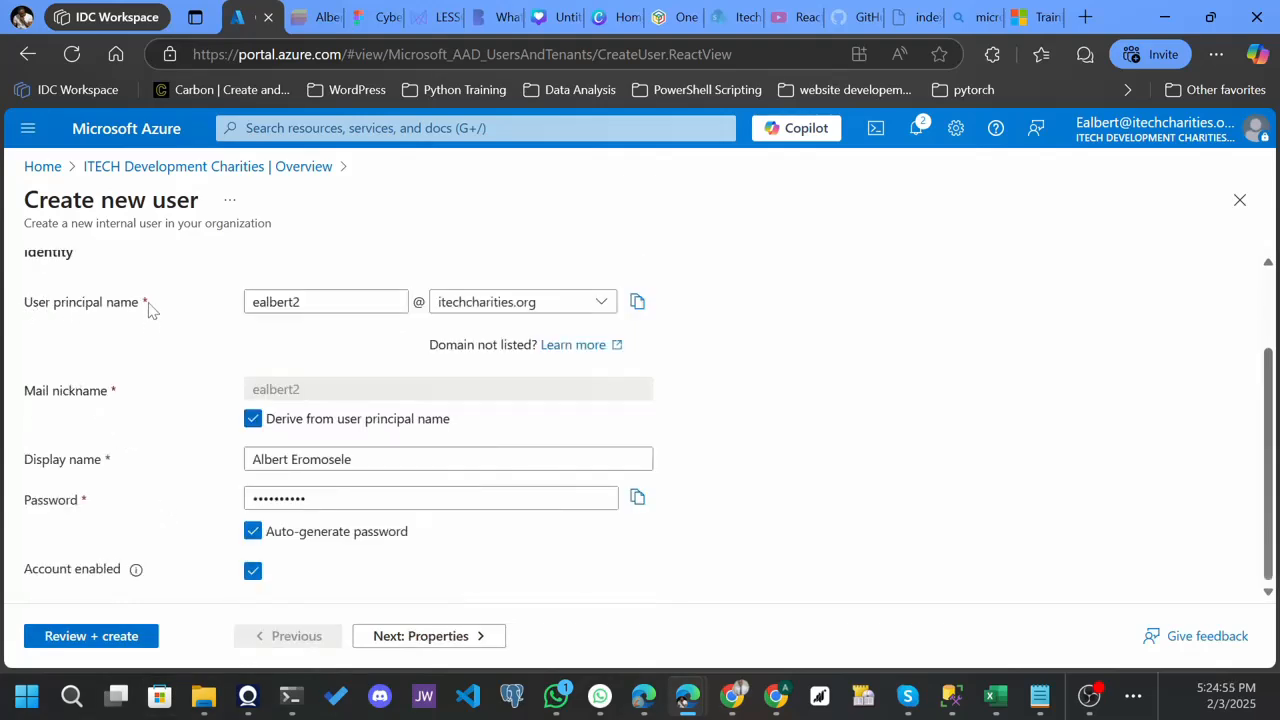
pyautogui.click(116, 402)
pyautogui.click(394, 648)
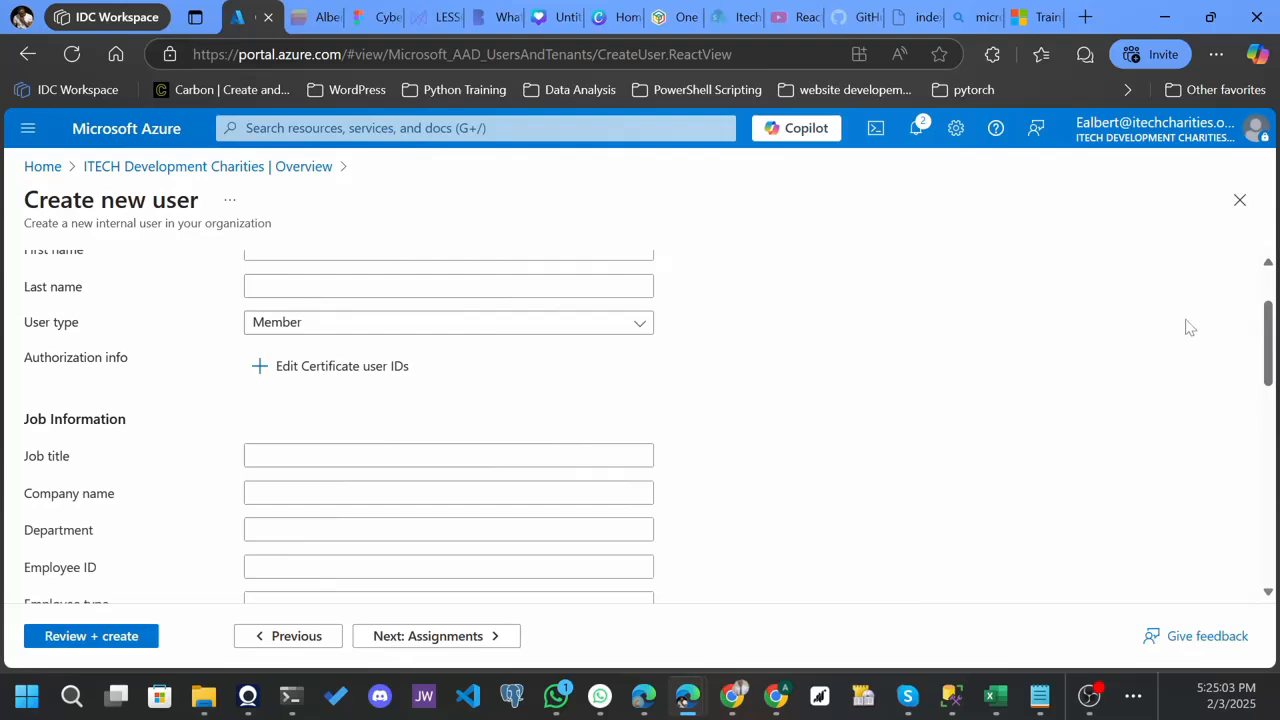
# - Fill in the user's first and last name and choose Member as the user type
pyautogui.scroll(2, 1270, 350)
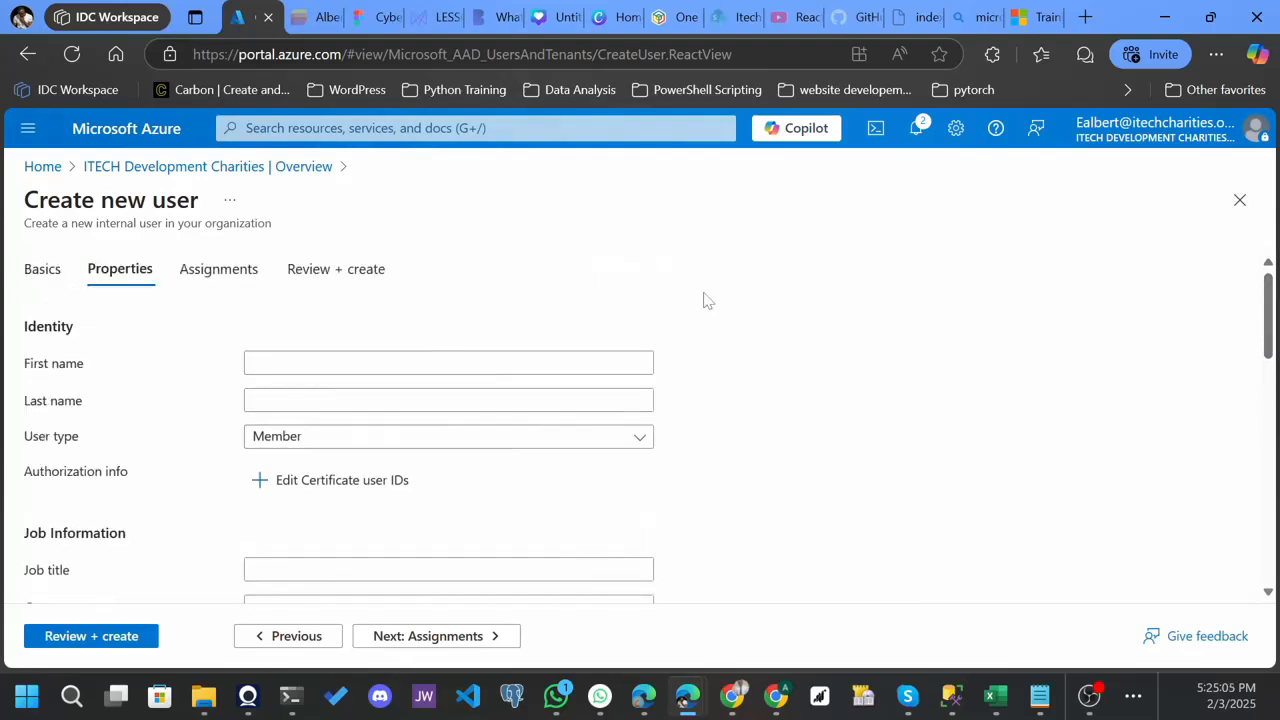
pyautogui.click(82, 370)
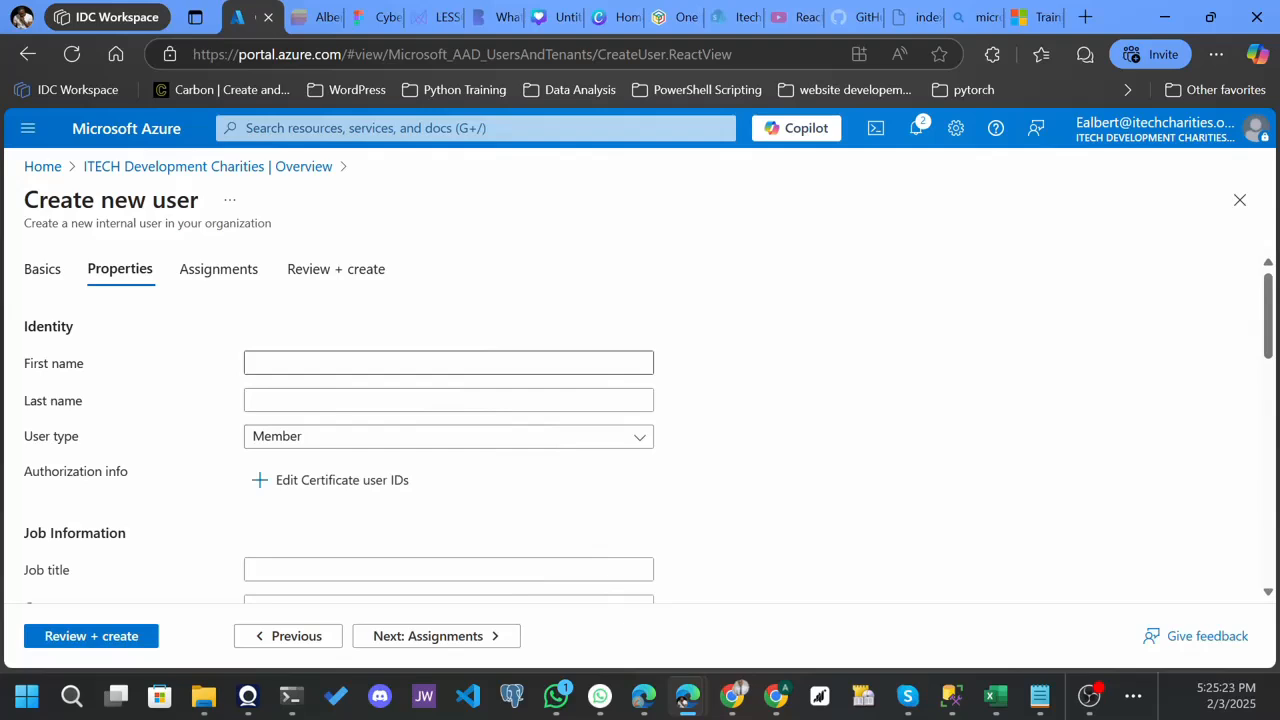
pyautogui.click(278, 365)
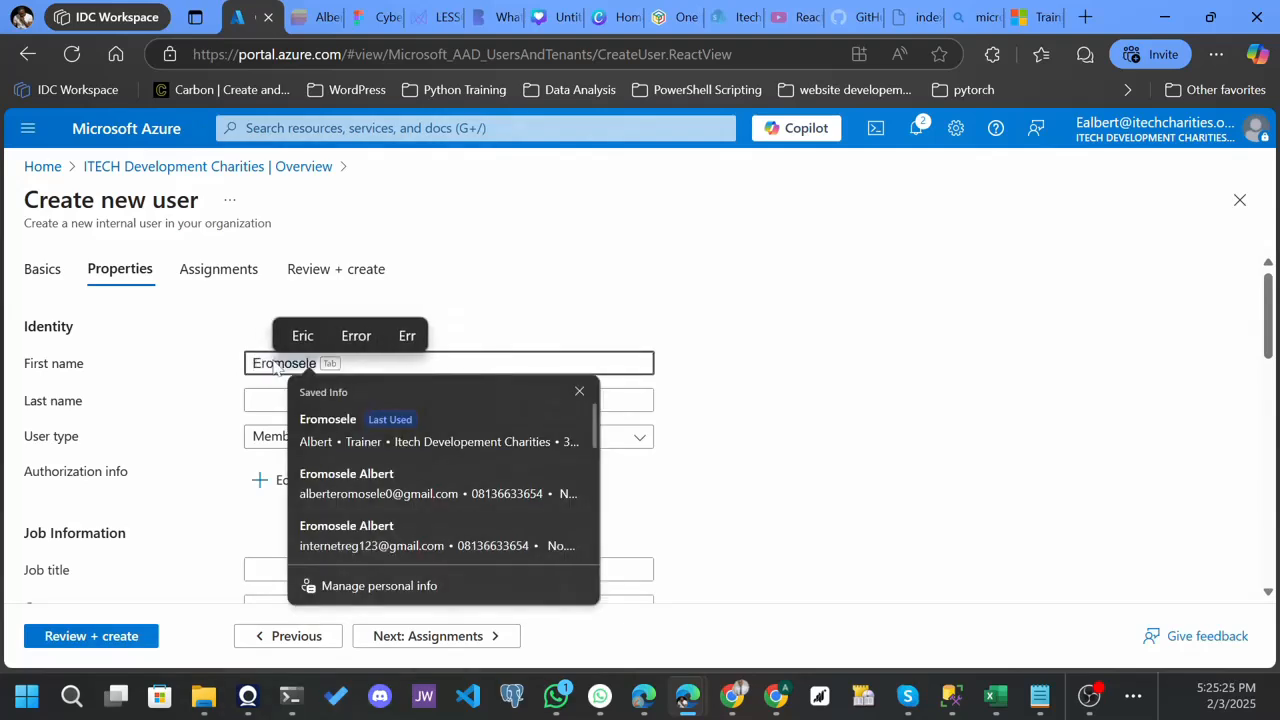
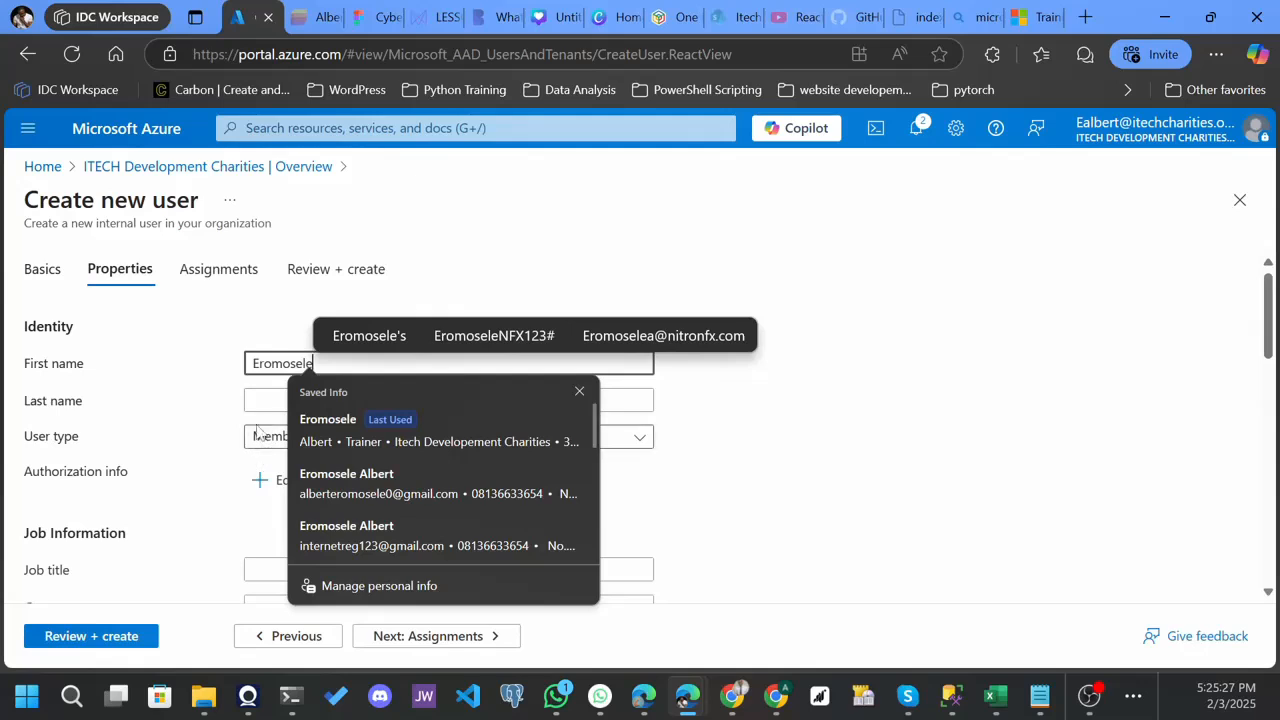
pyautogui.click(265, 400)
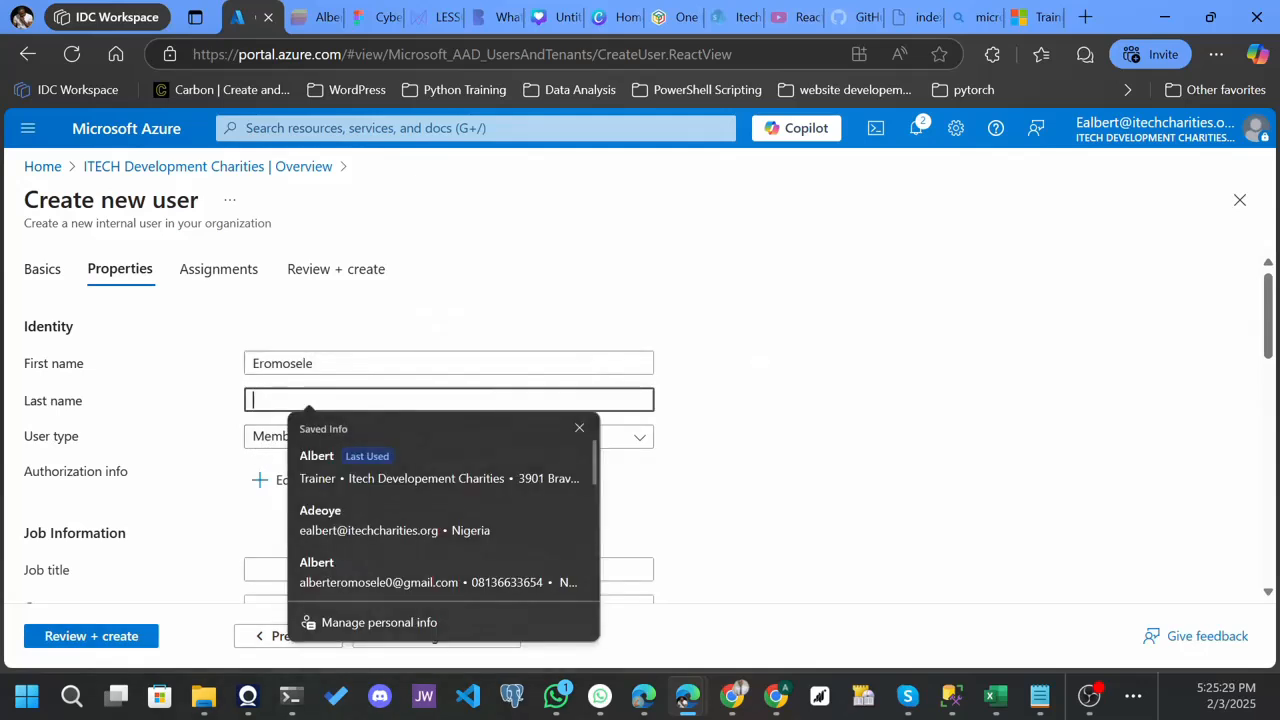
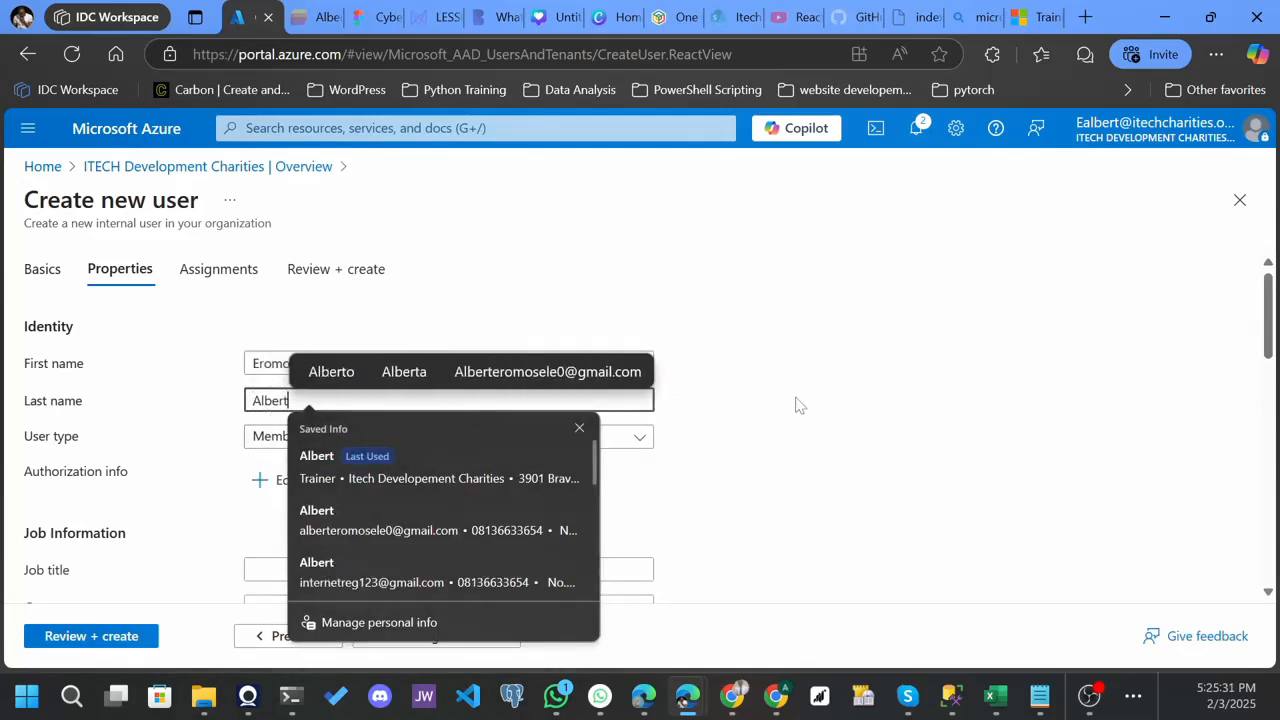
pyautogui.click(797, 404)
pyautogui.click(629, 443)
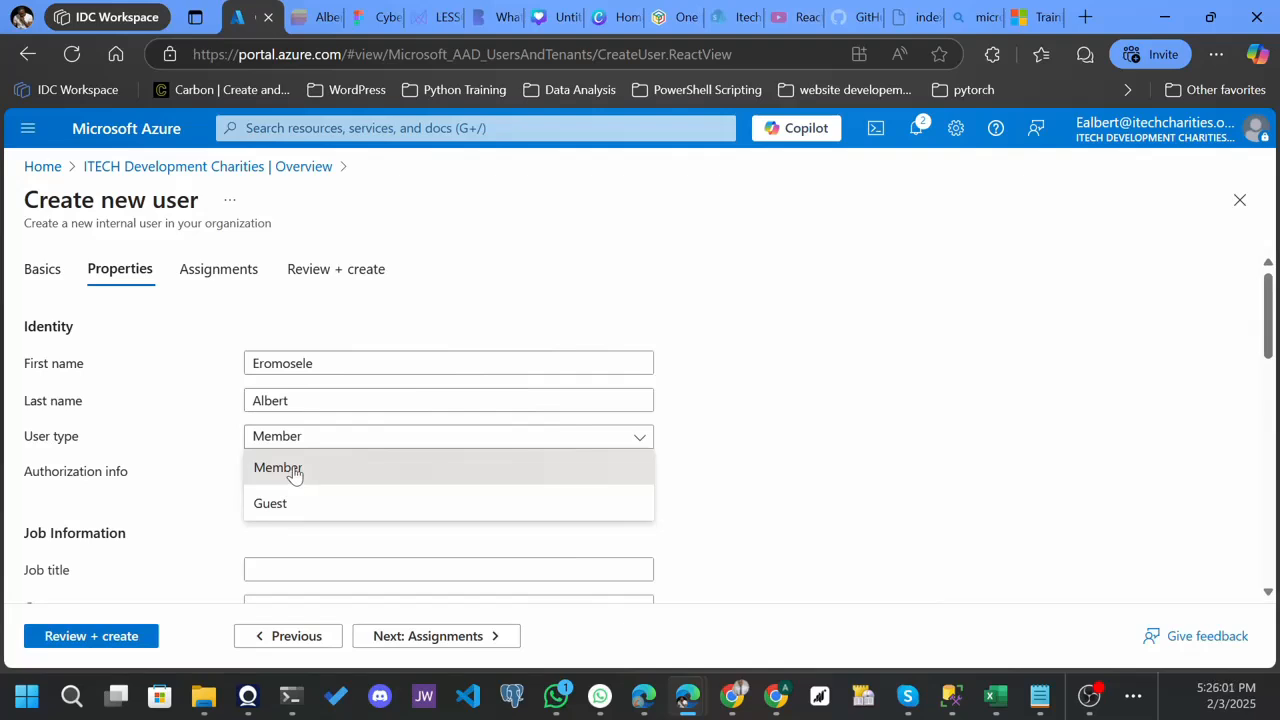
pyautogui.click(294, 472)
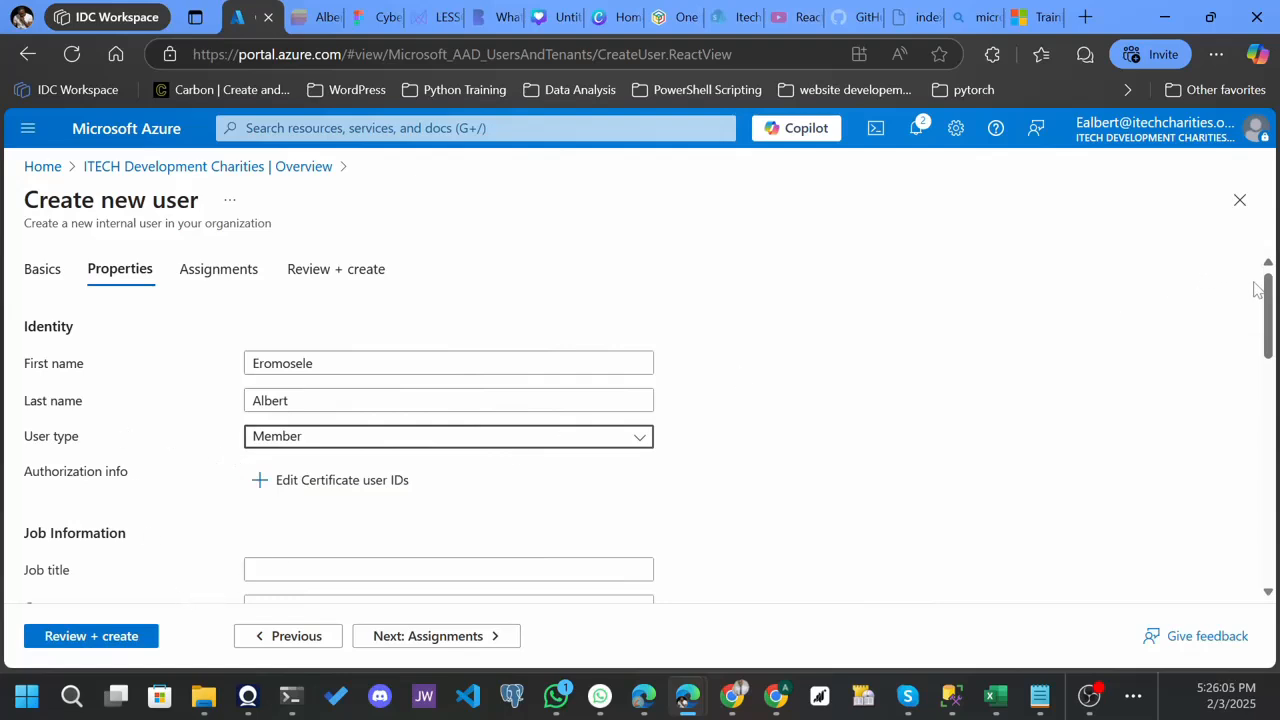
# - Fill in the job information from the saved Itech Developement Charities entry, with Trainer as the job title
pyautogui.scroll(-3, 1269, 300)
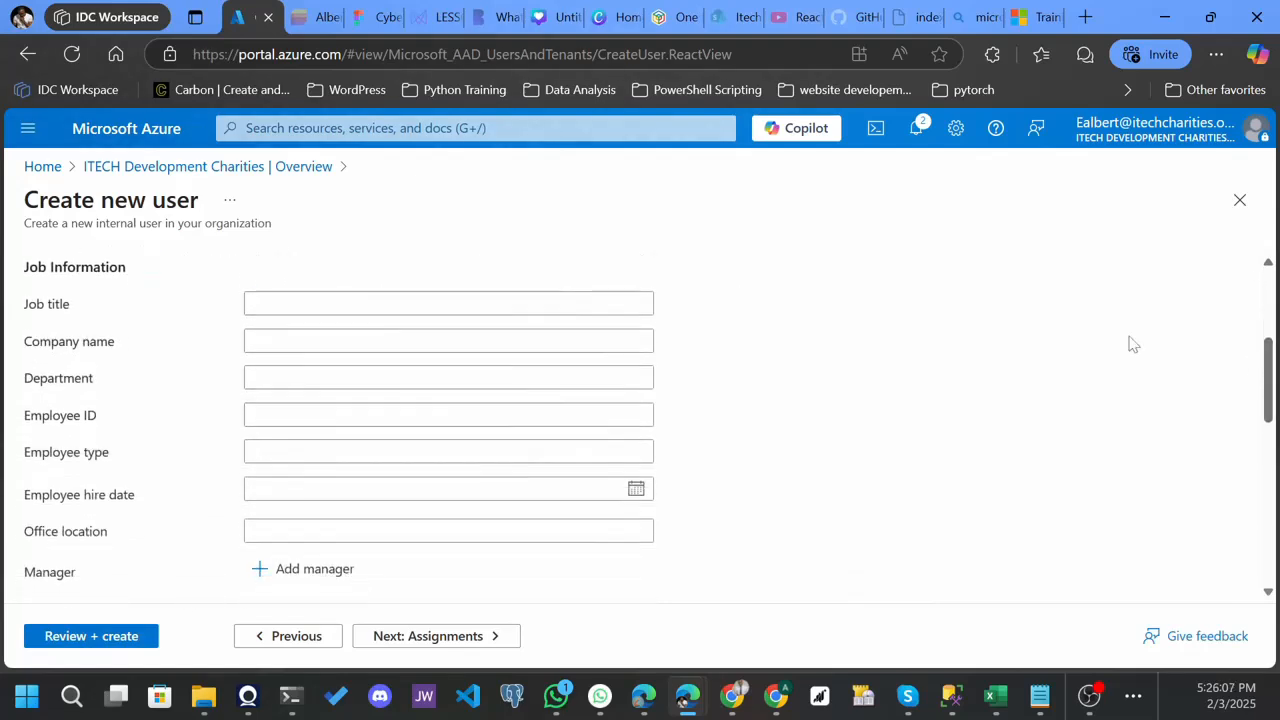
pyautogui.click(350, 341)
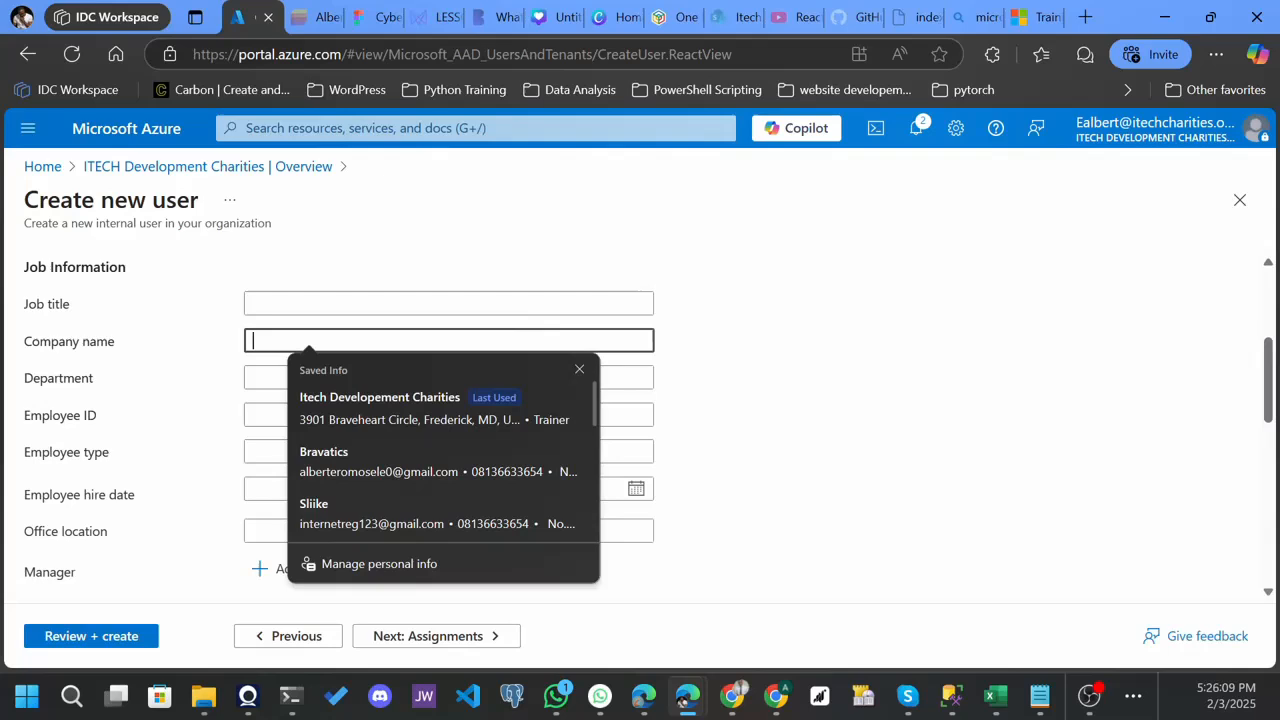
pyautogui.click(352, 405)
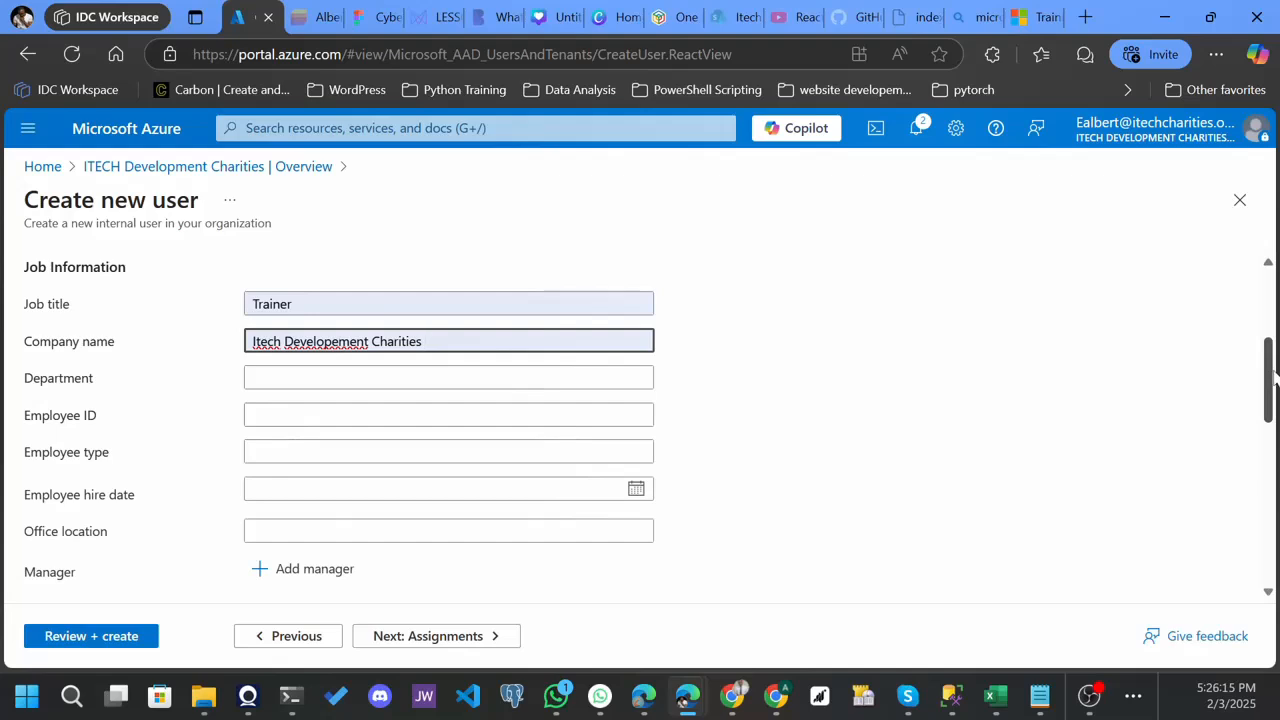
# - Leave the remaining optional properties as they are and proceed to the new user's assignments
pyautogui.moveTo(1273, 375); pyautogui.dragTo(1273, 390)
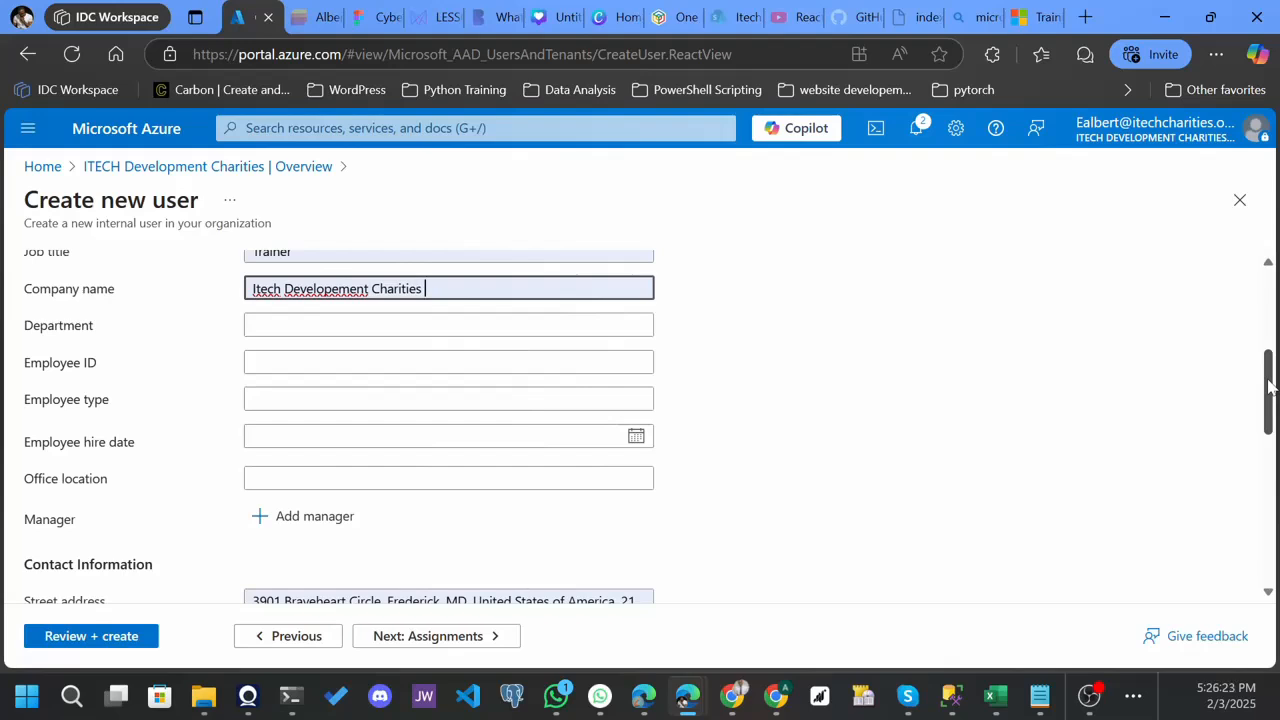
pyautogui.moveTo(1272, 386); pyautogui.dragTo(1276, 556)
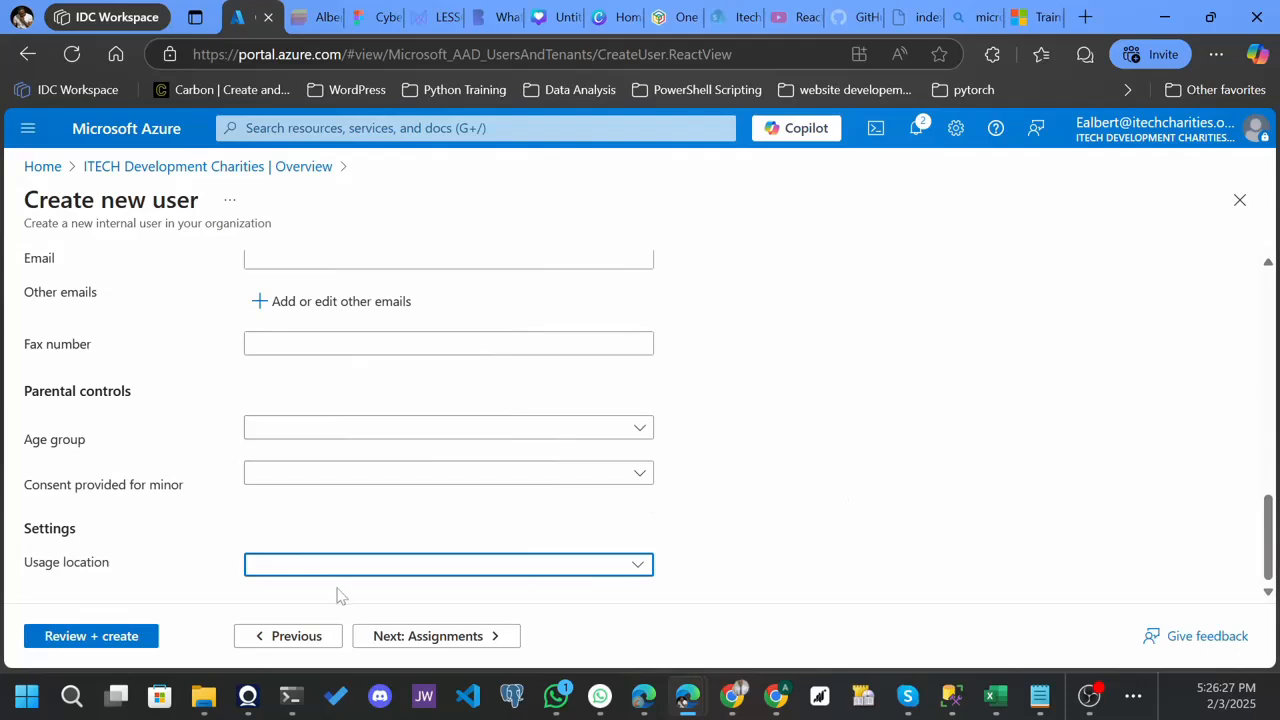
pyautogui.click(405, 638)
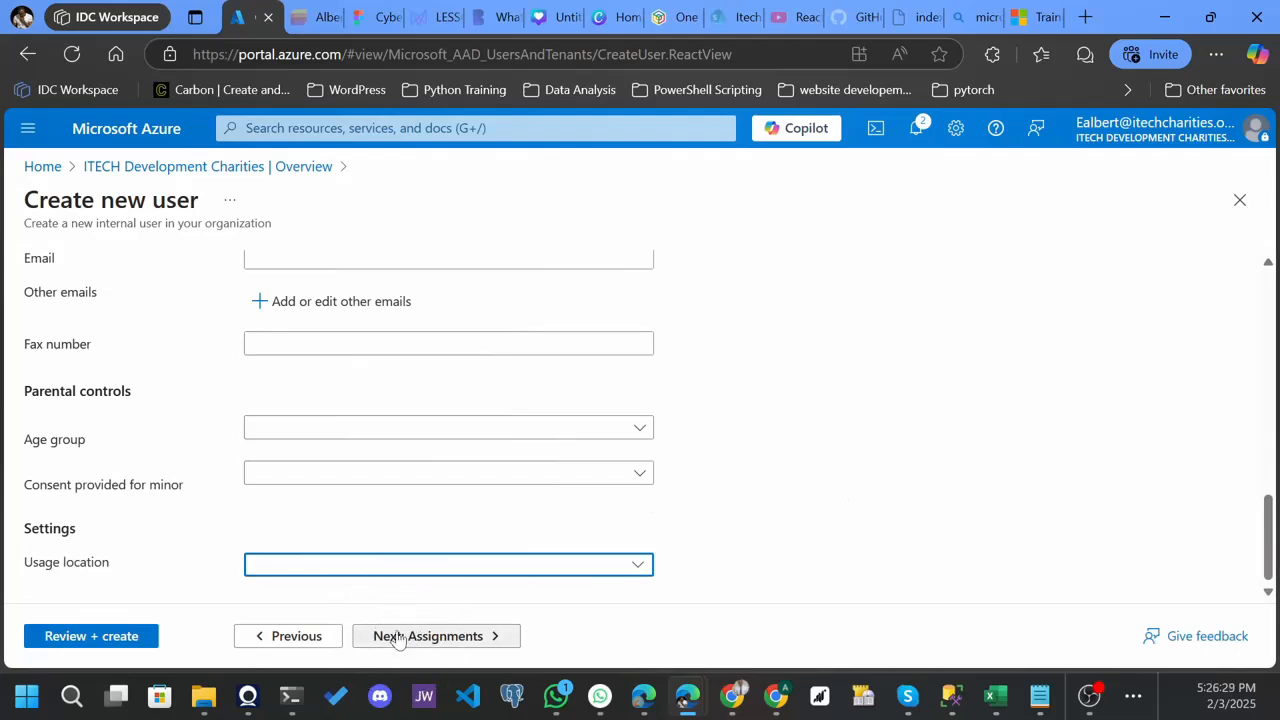
pyautogui.click(457, 645)
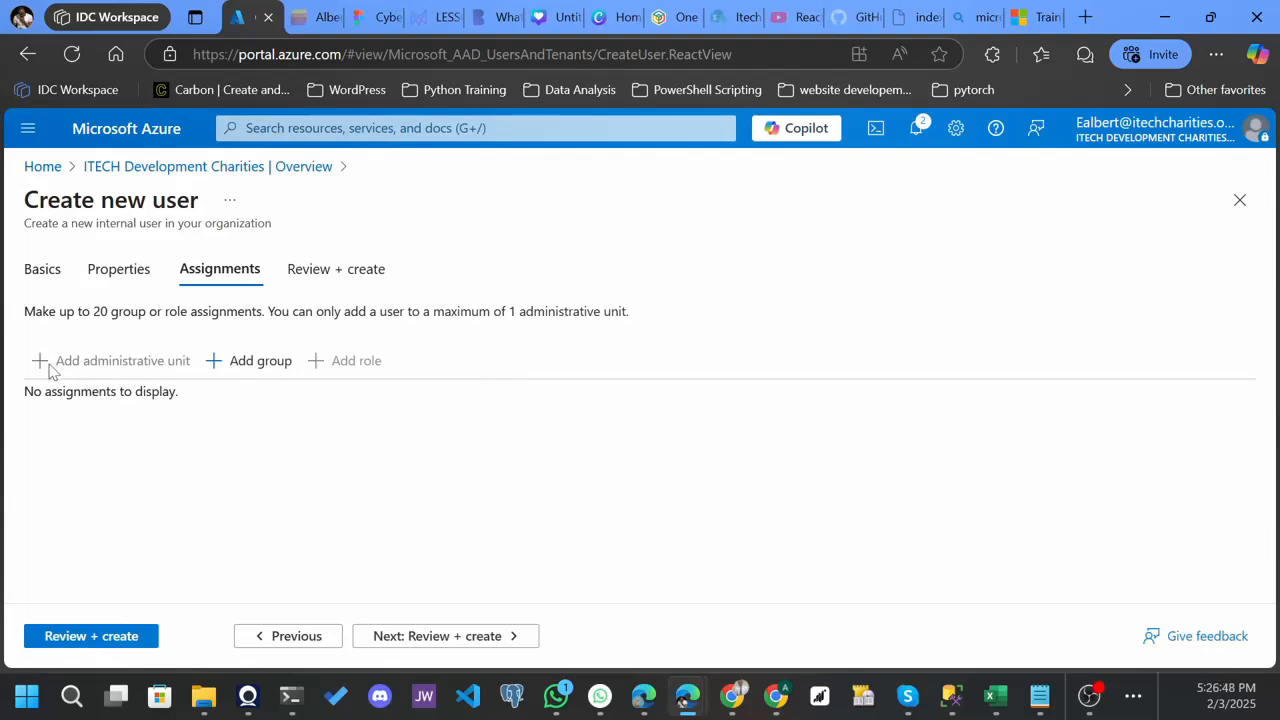
pyautogui.click(98, 369)
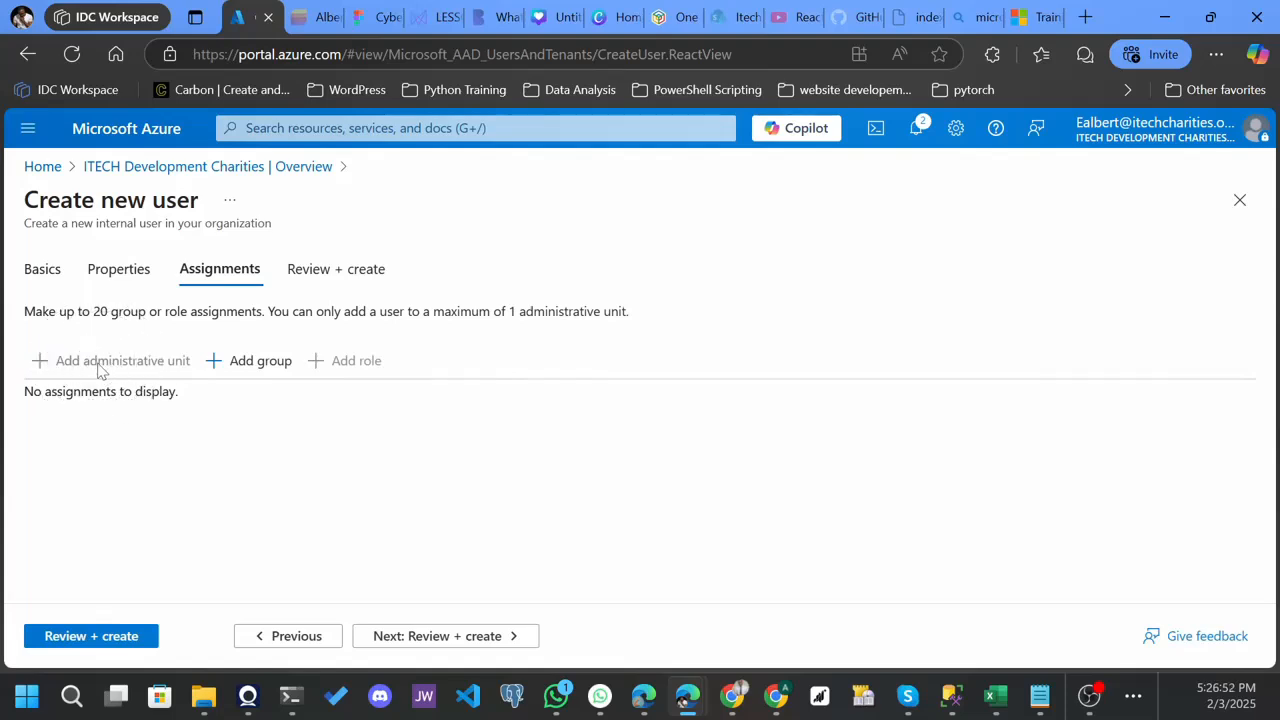
pyautogui.click(228, 366)
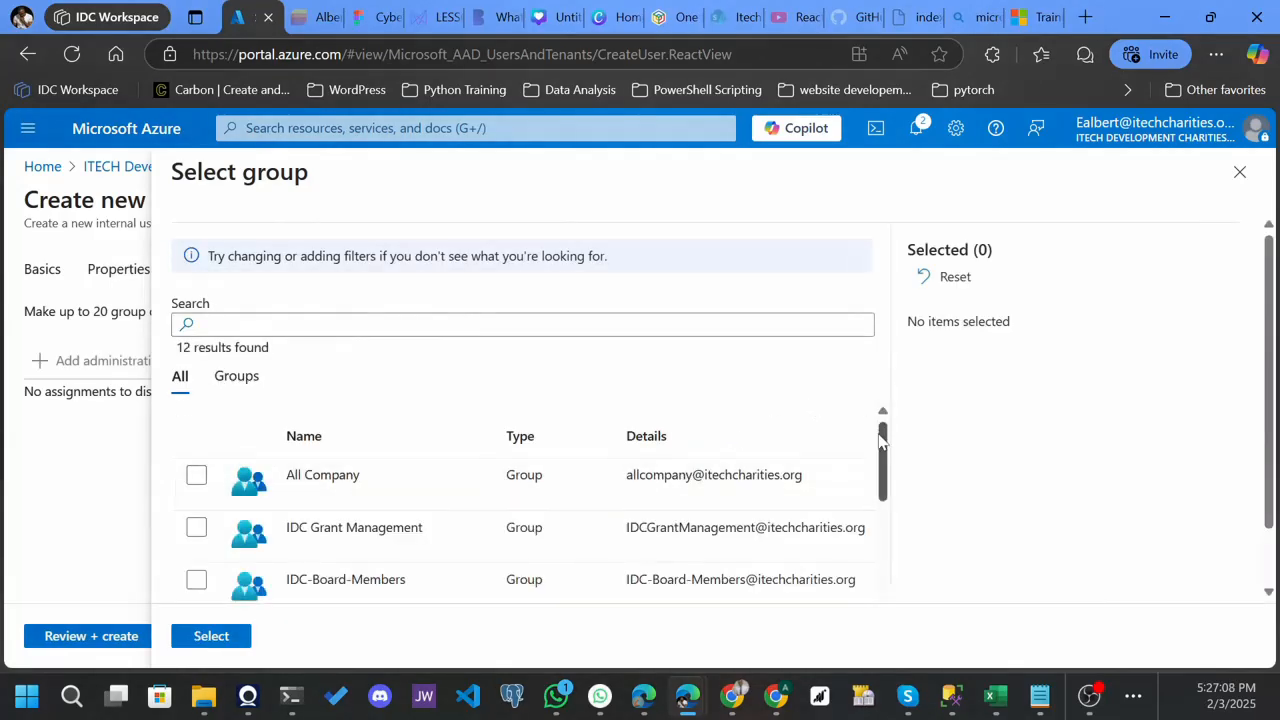
pyautogui.scroll(-3, 884, 452)
pyautogui.scroll(3, 890, 445)
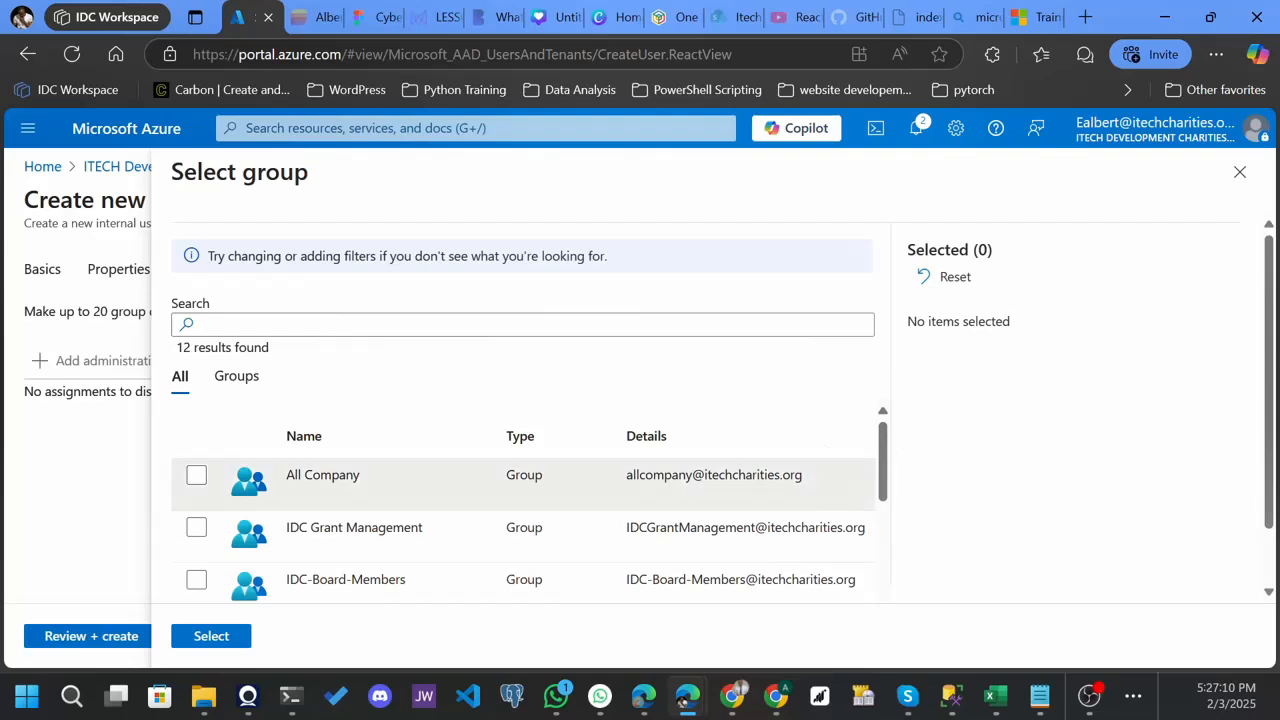
pyautogui.click(201, 484)
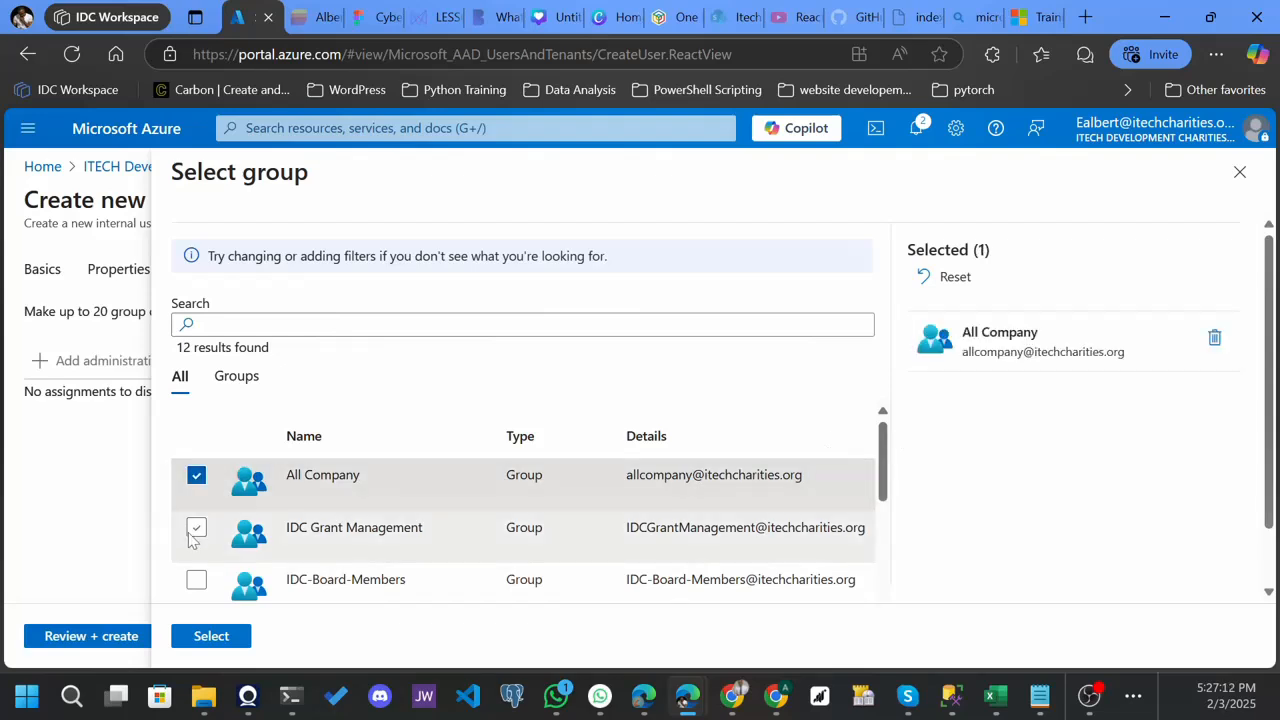
pyautogui.click(194, 532)
pyautogui.click(196, 582)
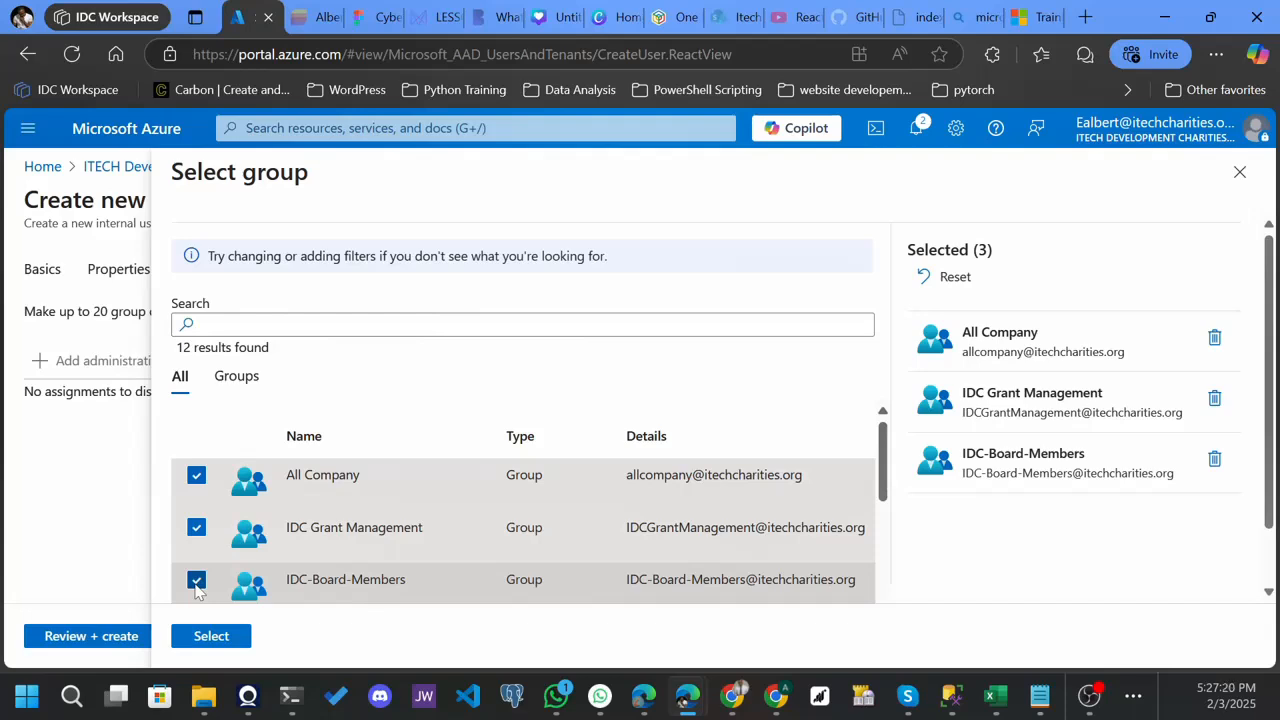
pyautogui.click(196, 584)
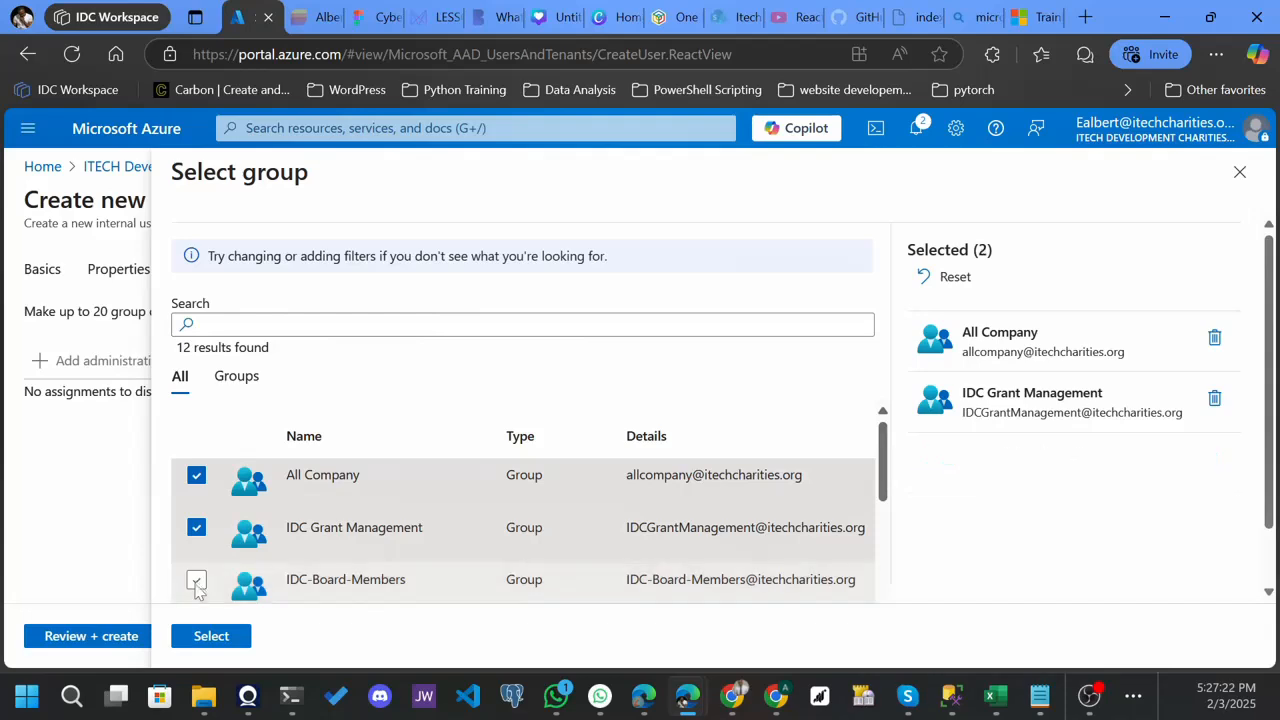
pyautogui.click(196, 533)
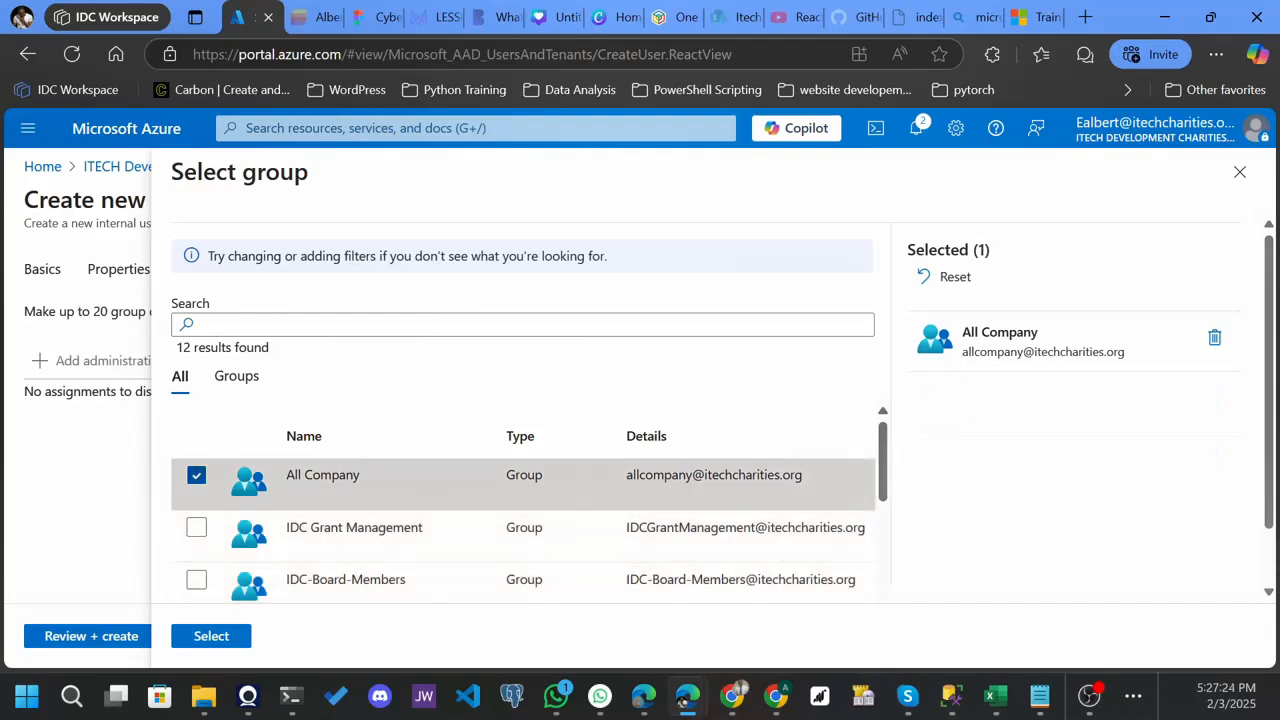
pyautogui.click(197, 478)
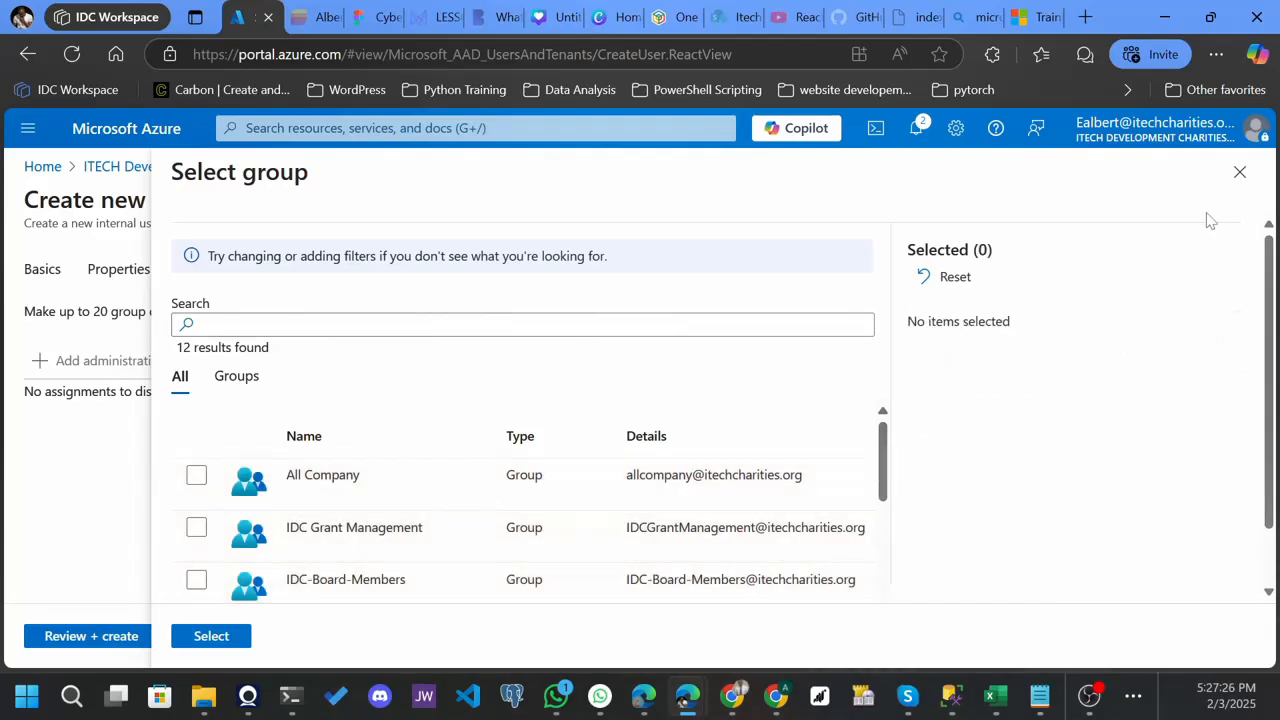
pyautogui.click(1240, 172)
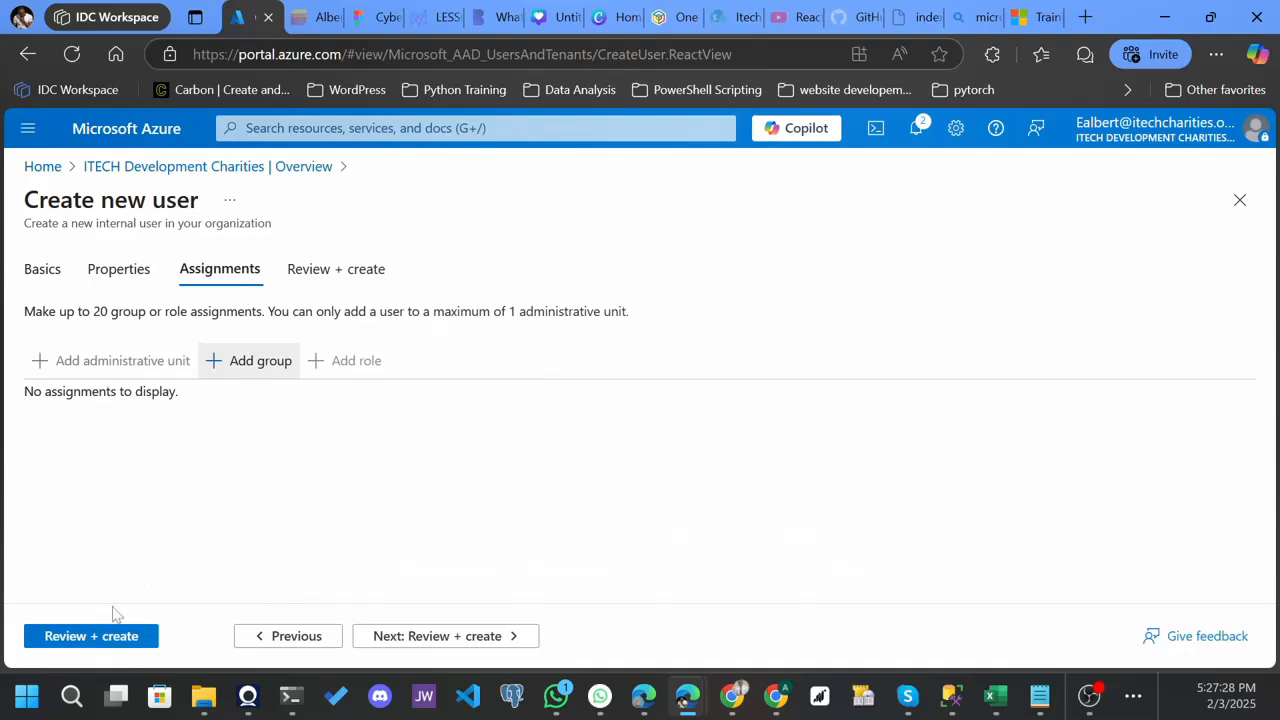
# - Review the new user's basics, properties and assignments without adding any group, and create the user
pyautogui.click(92, 637)
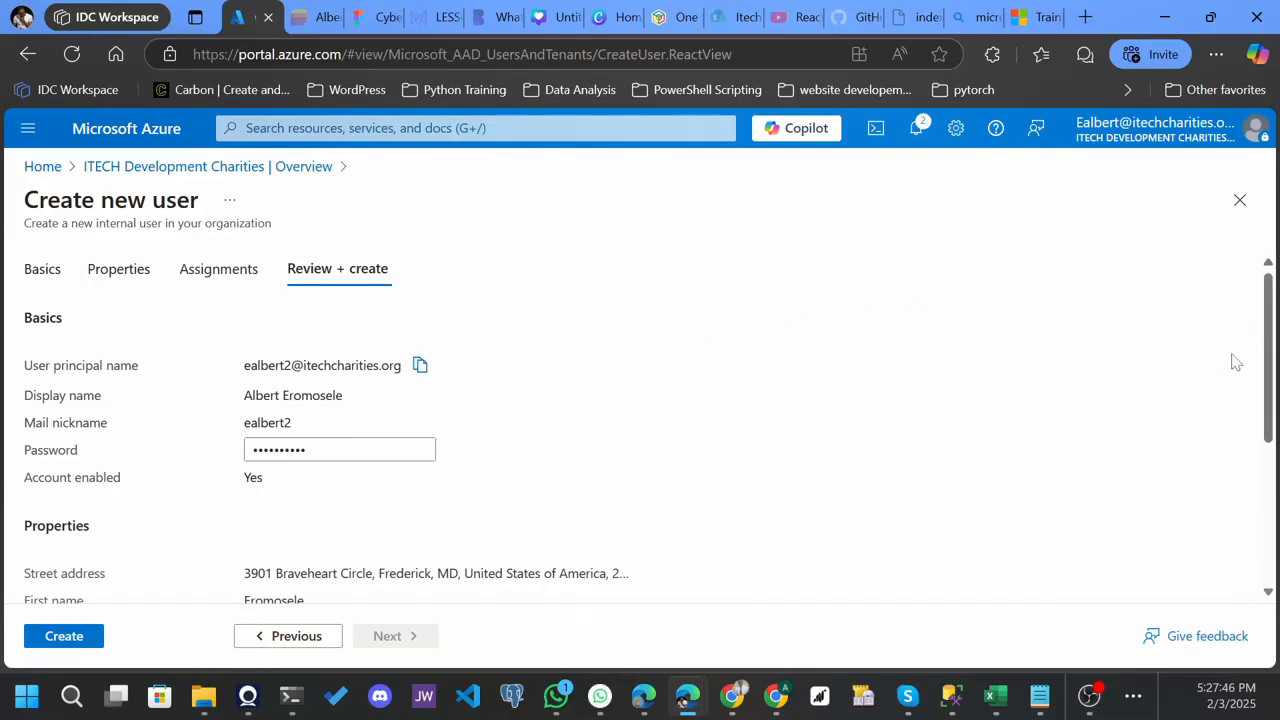
pyautogui.scroll(-1, 1273, 378)
pyautogui.scroll(-3, 1273, 378)
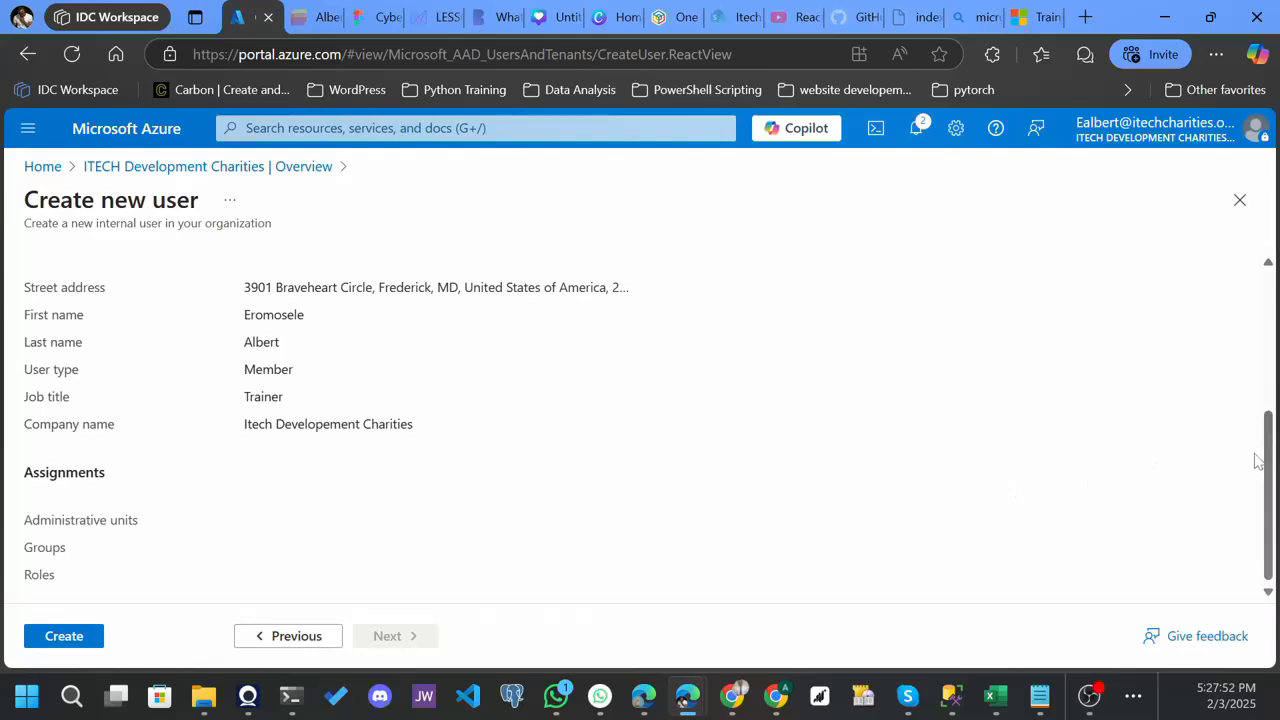
pyautogui.click(70, 636)
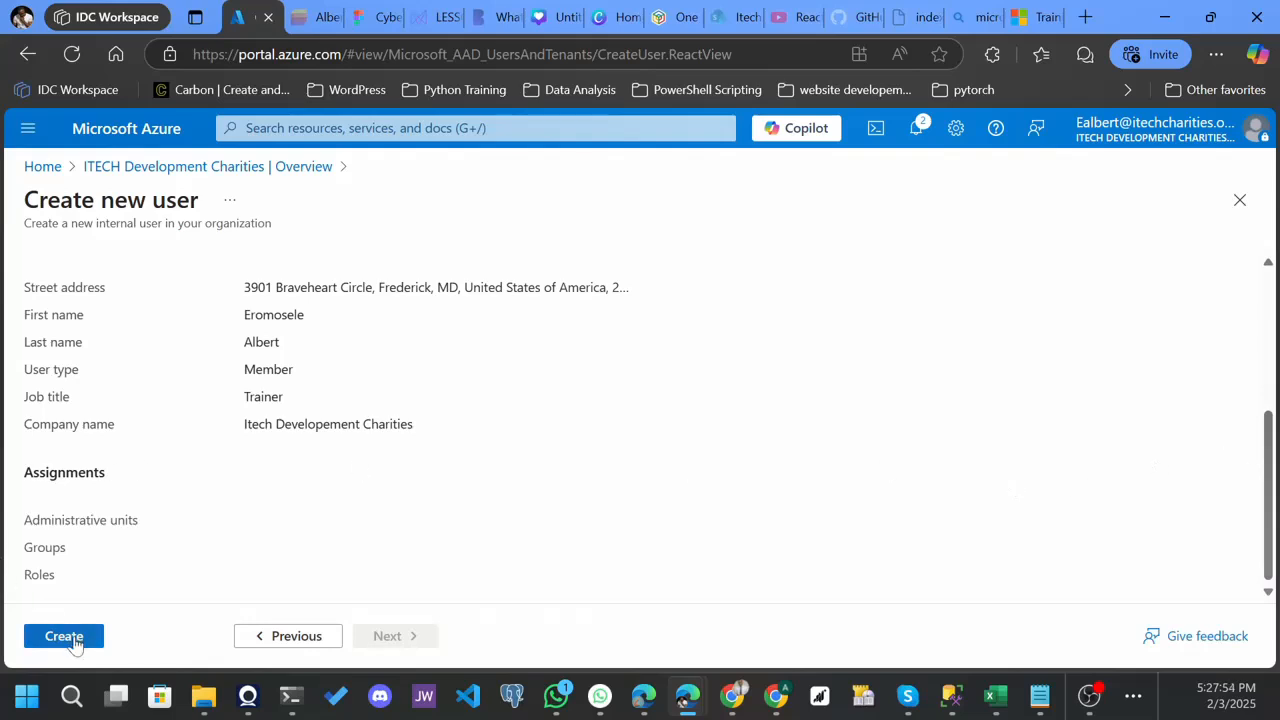